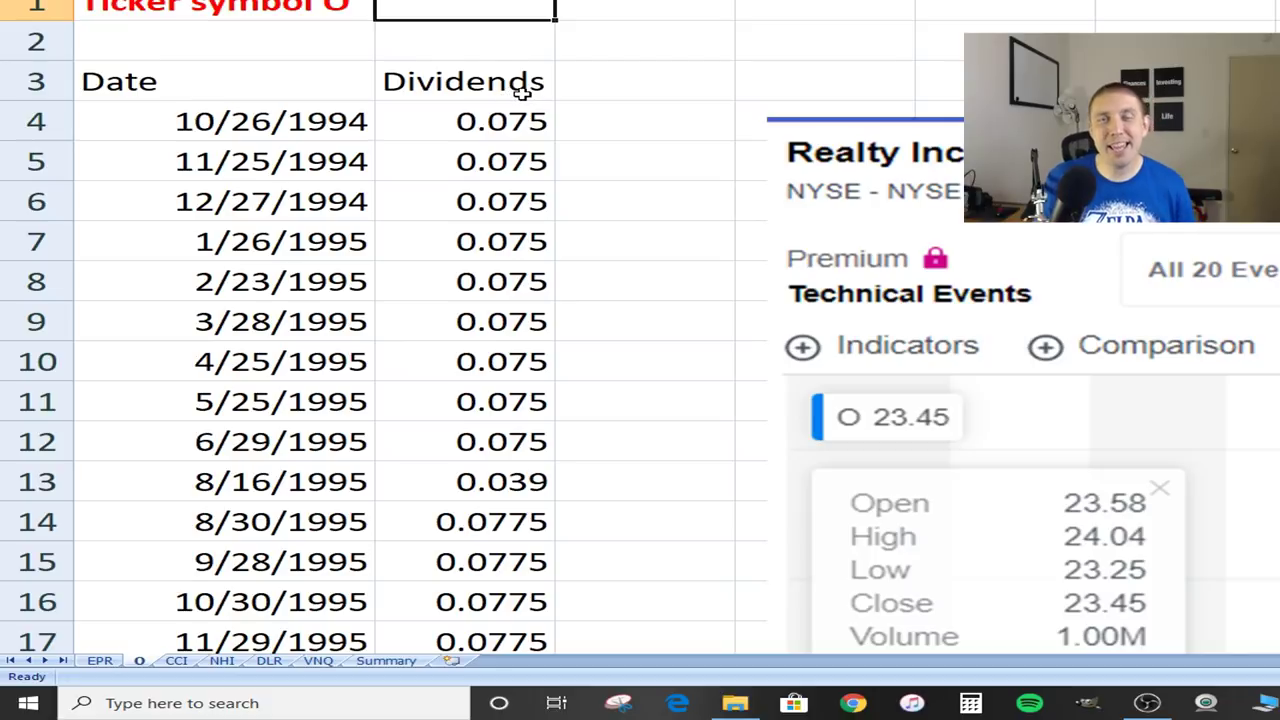
Review the full dividend history on the O sheet, from the first 1994 payment to the latest 2019 payment
{"action": "left_click", "coordinate": [456, 95]}
{"action": "left_click", "coordinate": [462, 114]}
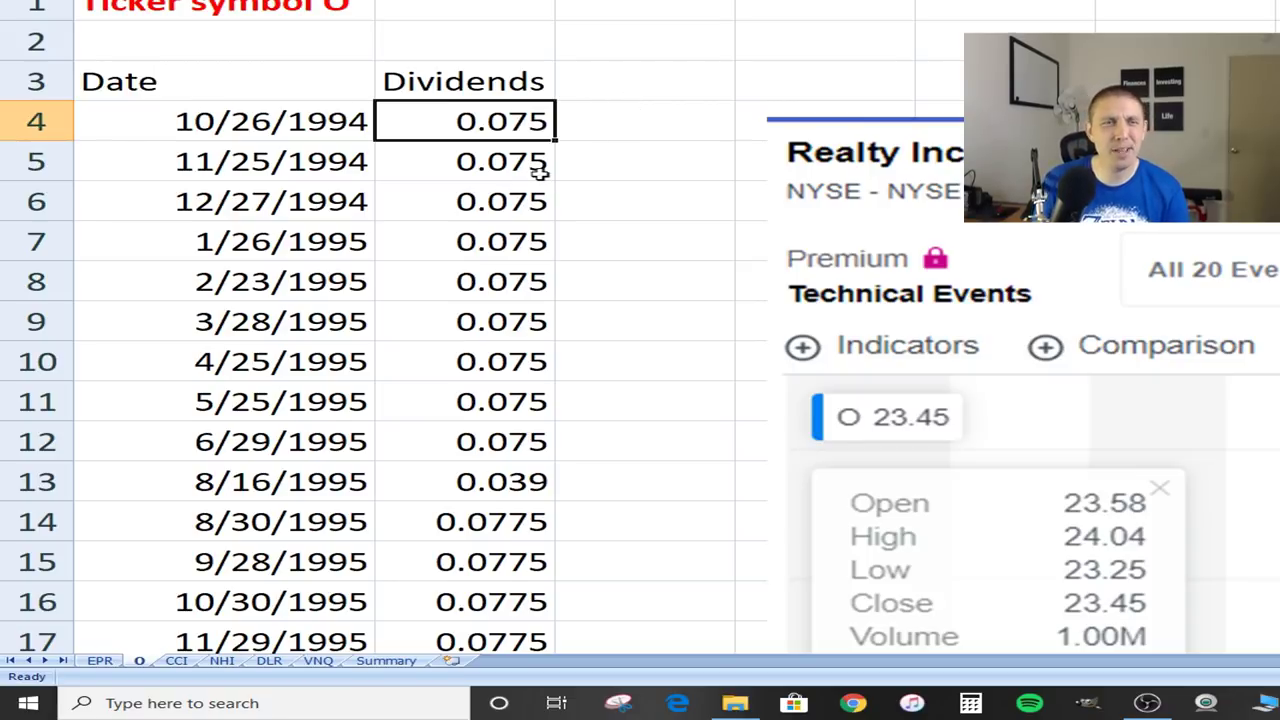
{"action": "scroll", "coordinate": [532, 160], "scroll_direction": "down", "scroll_amount": 7}
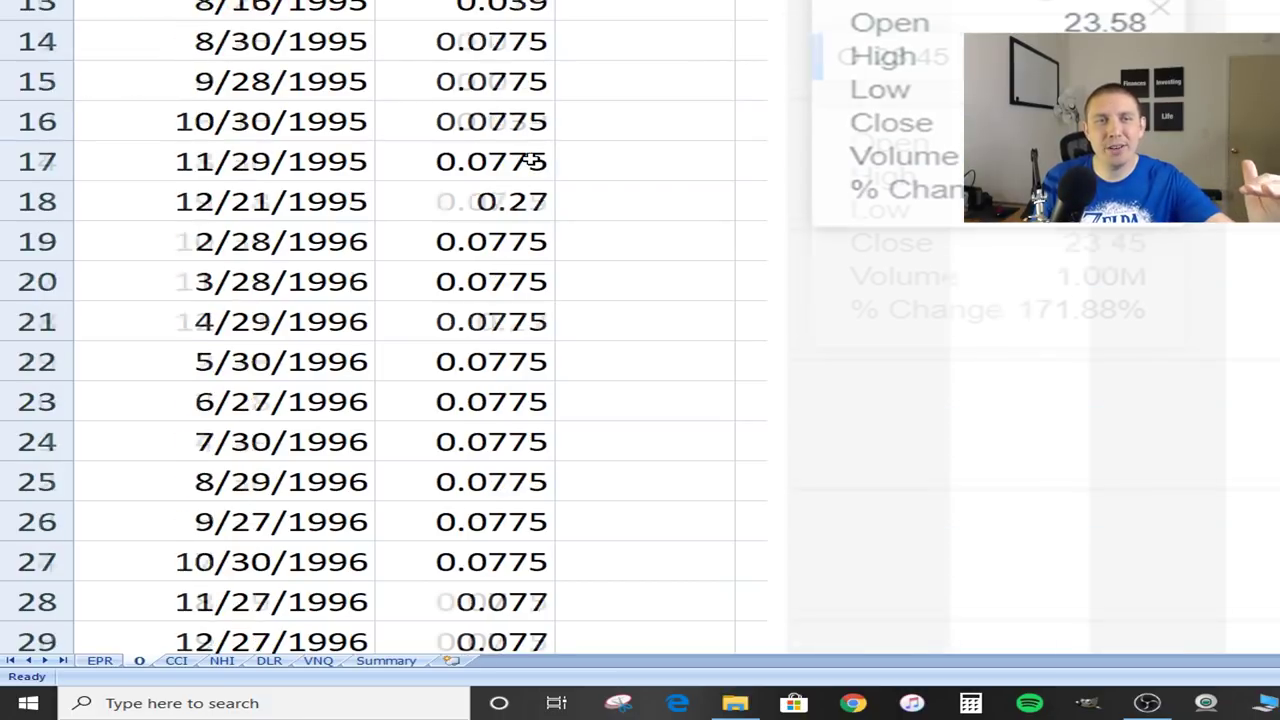
{"action": "scroll", "coordinate": [532, 160], "scroll_direction": "down", "scroll_amount": 2}
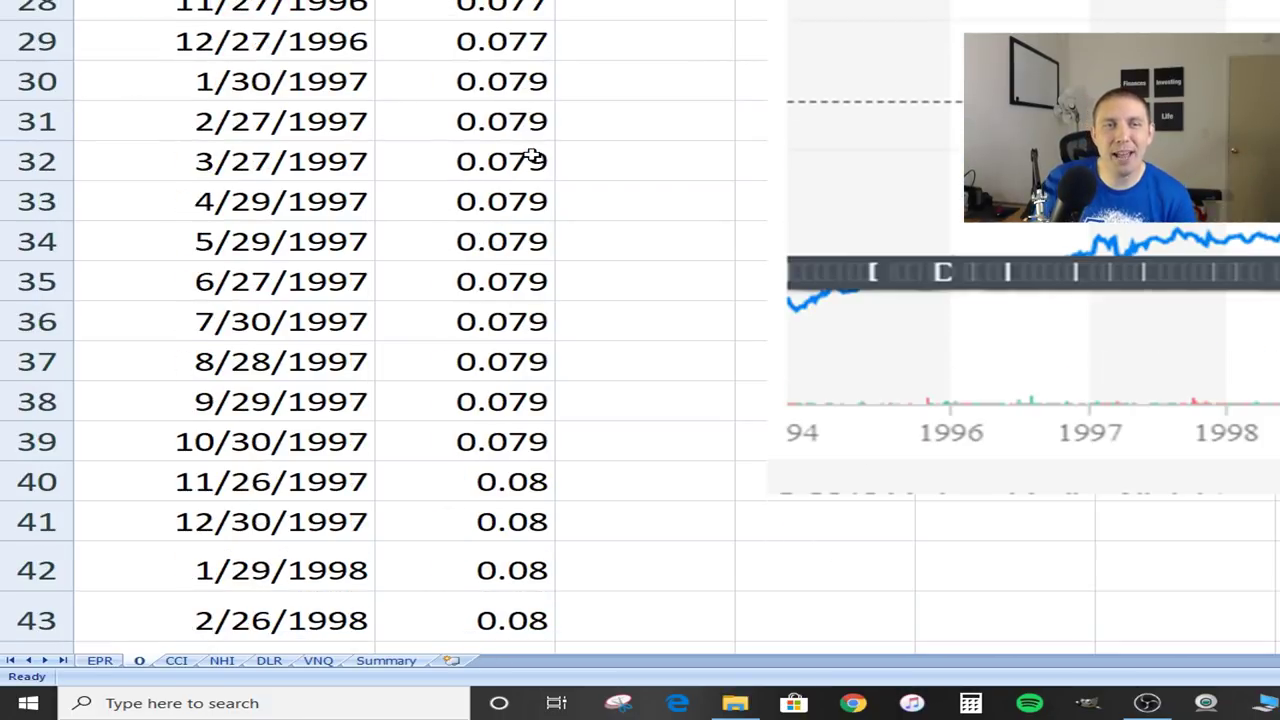
{"action": "scroll", "coordinate": [532, 157], "scroll_direction": "down", "scroll_amount": 5}
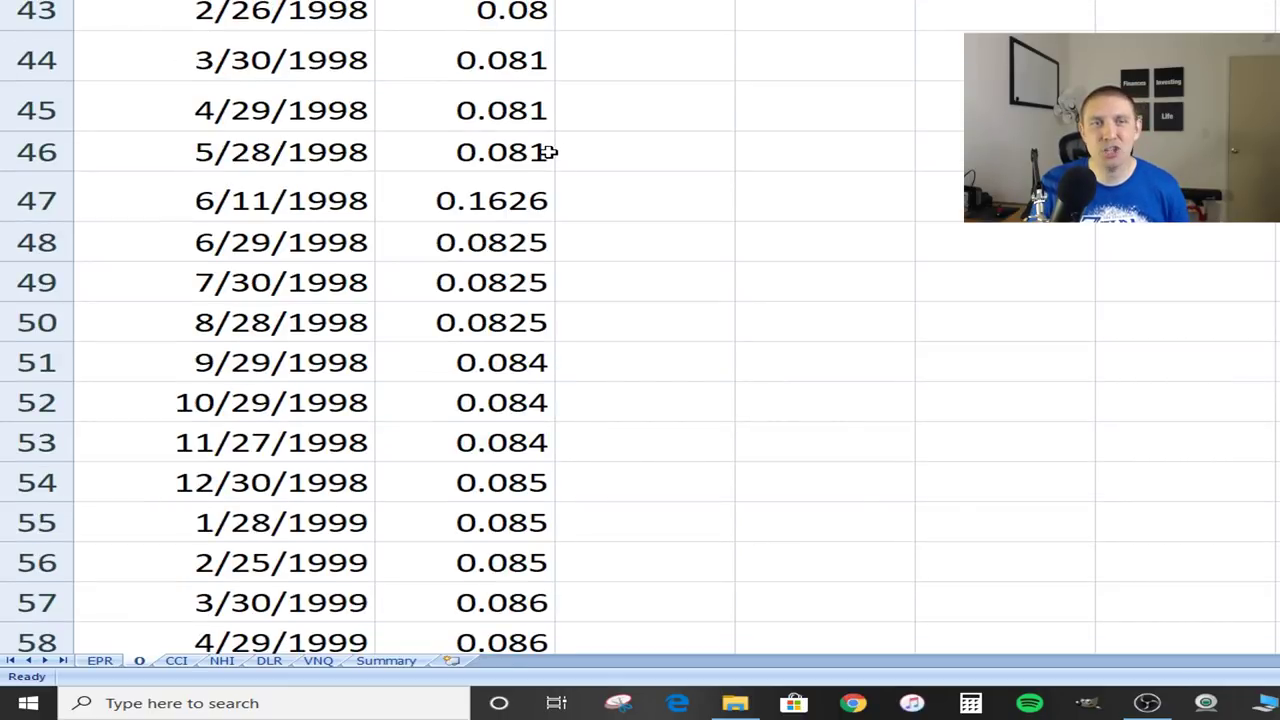
{"action": "scroll", "coordinate": [549, 152], "scroll_direction": "down", "scroll_amount": 6}
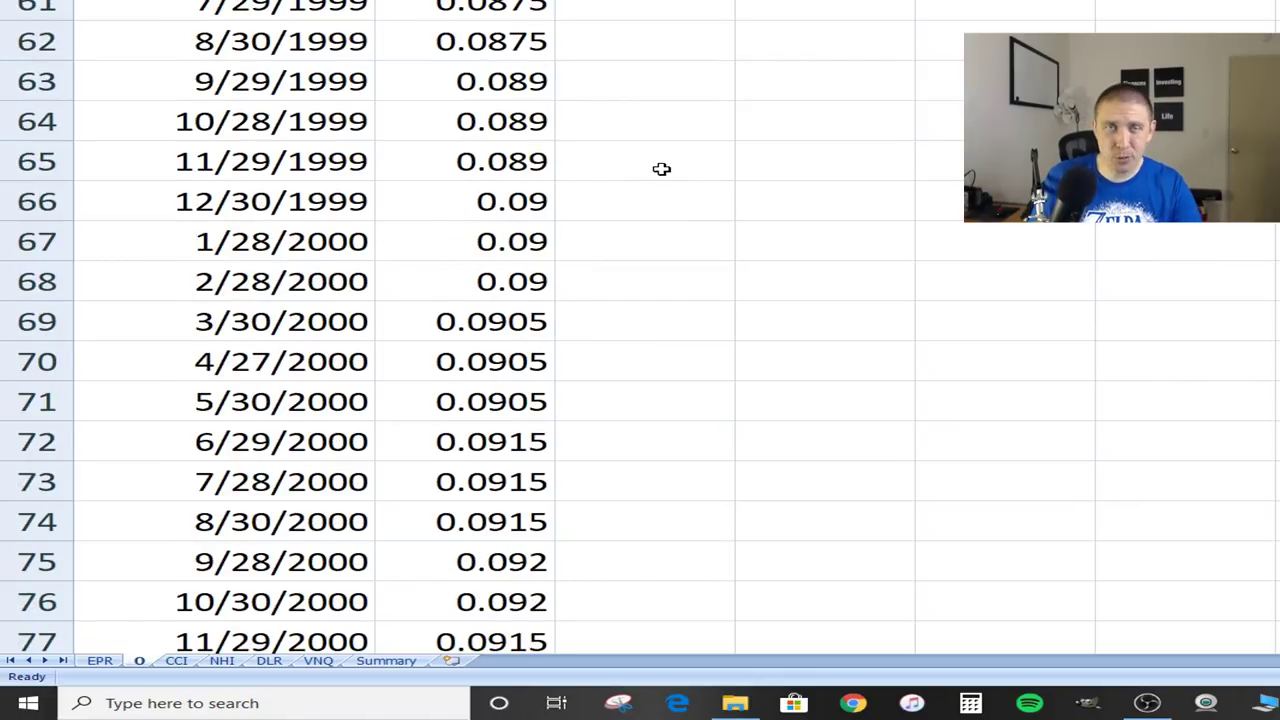
{"action": "scroll", "coordinate": [555, 206], "scroll_direction": "down", "scroll_amount": 2}
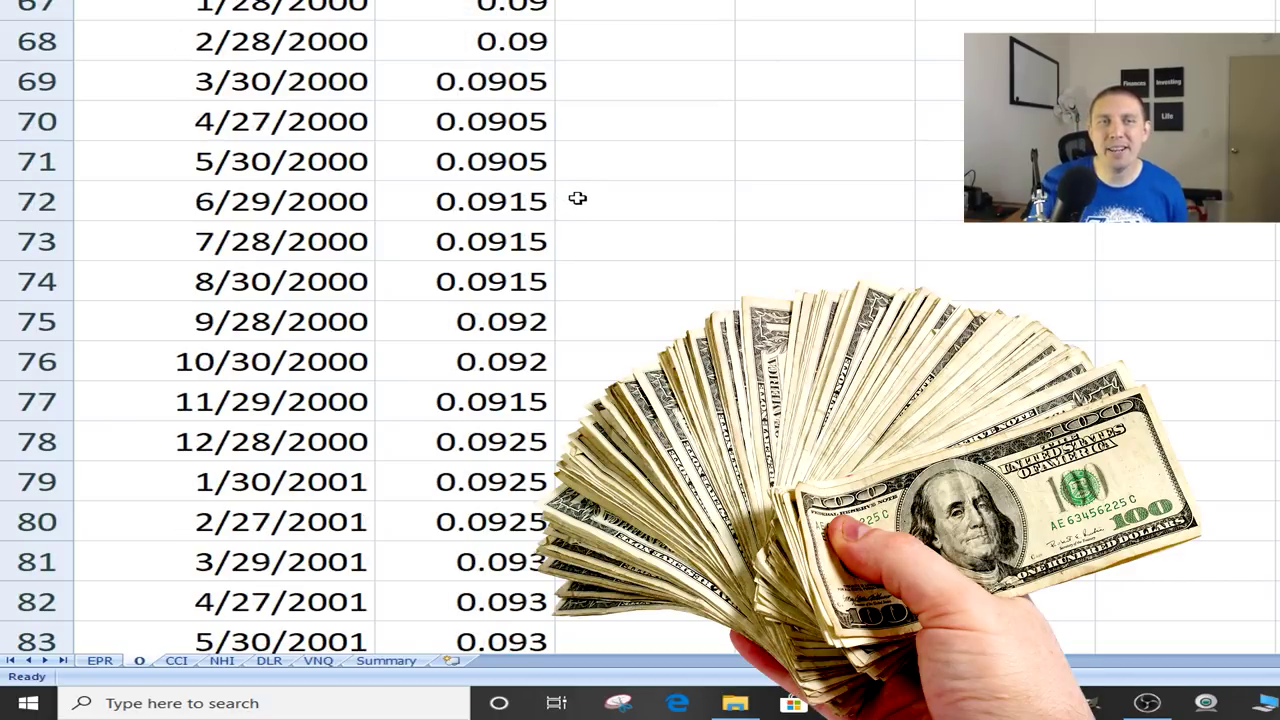
{"action": "scroll", "coordinate": [577, 198], "scroll_direction": "down", "scroll_amount": 2}
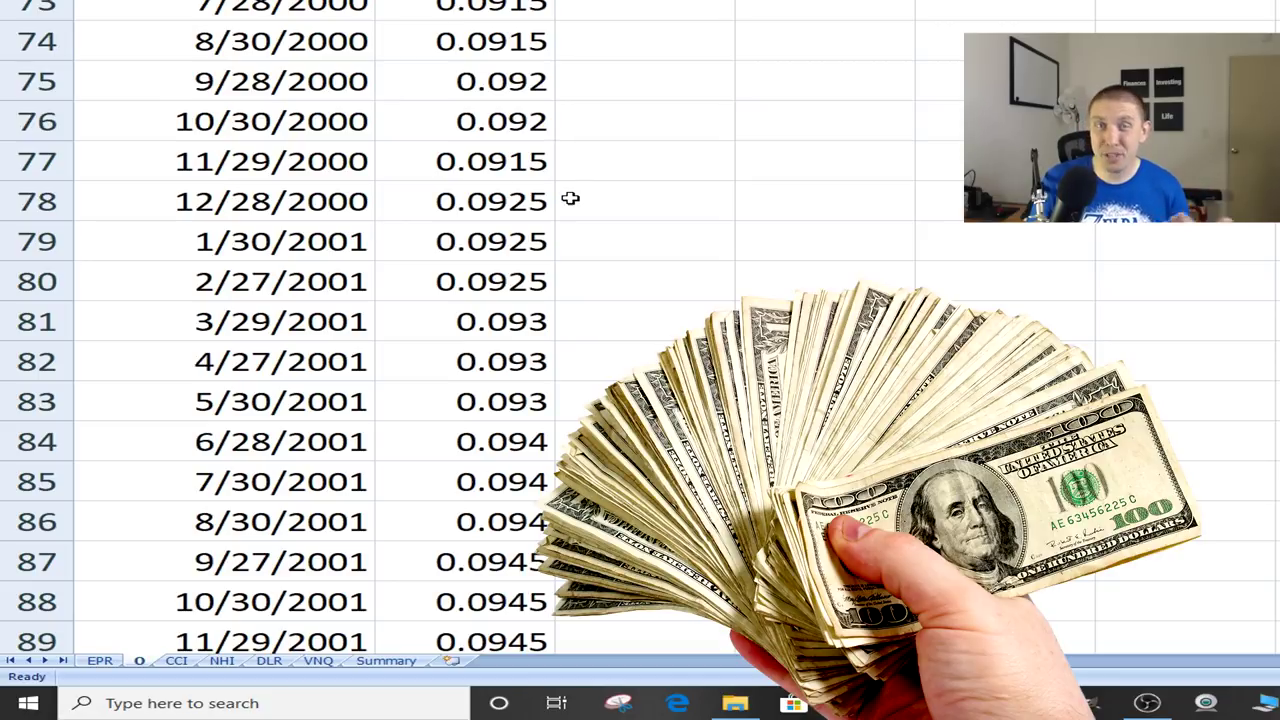
{"action": "scroll", "coordinate": [560, 192], "scroll_direction": "down", "scroll_amount": 5}
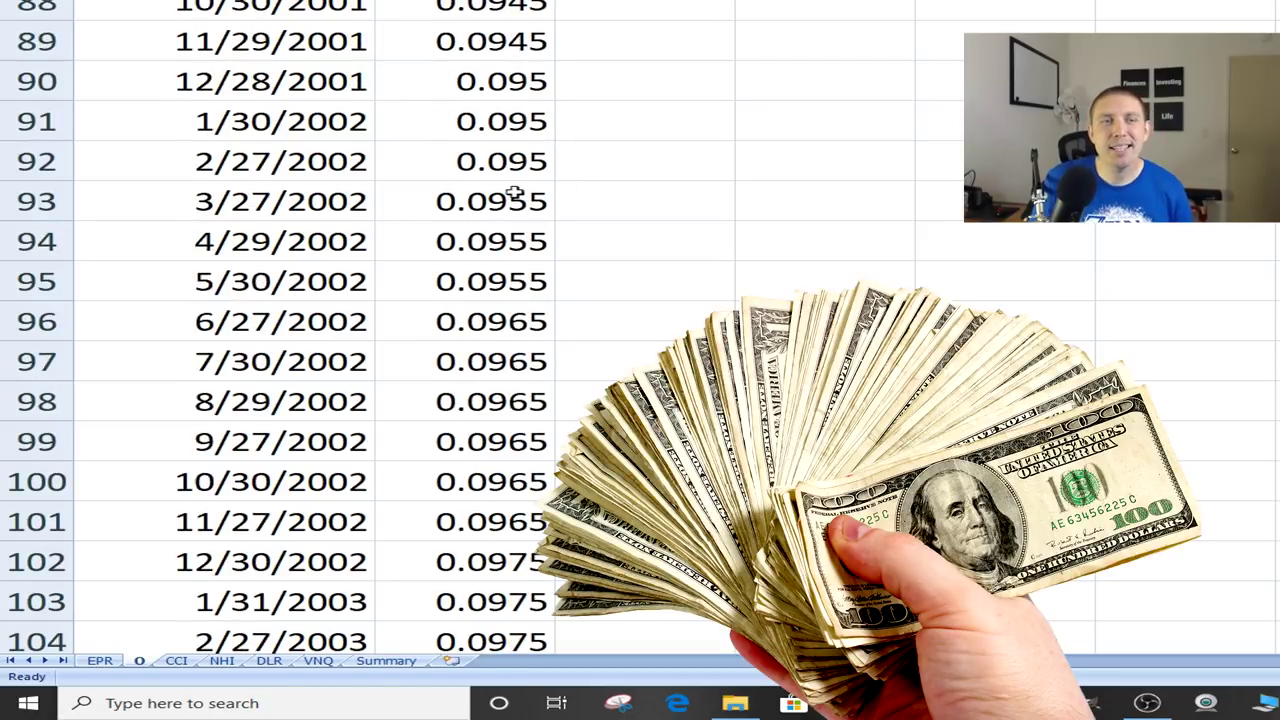
{"action": "scroll", "coordinate": [513, 193], "scroll_direction": "down", "scroll_amount": 19}
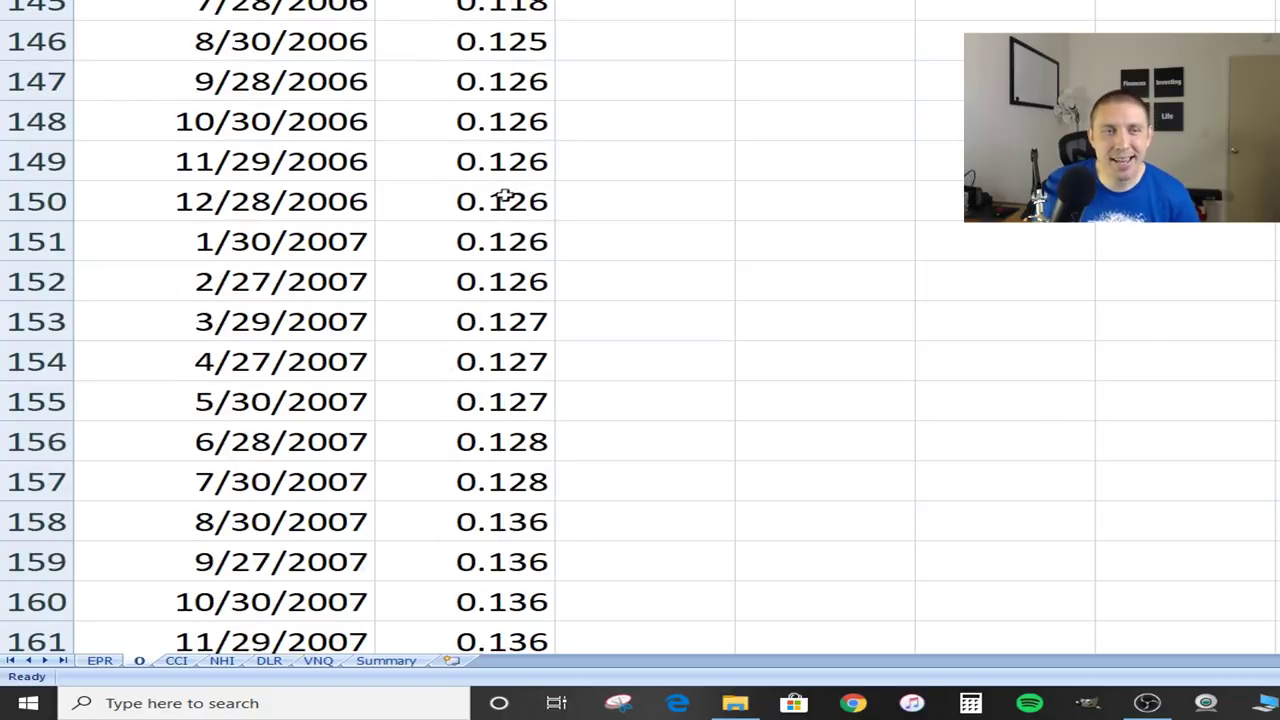
{"action": "scroll", "coordinate": [505, 197], "scroll_direction": "down", "scroll_amount": 6}
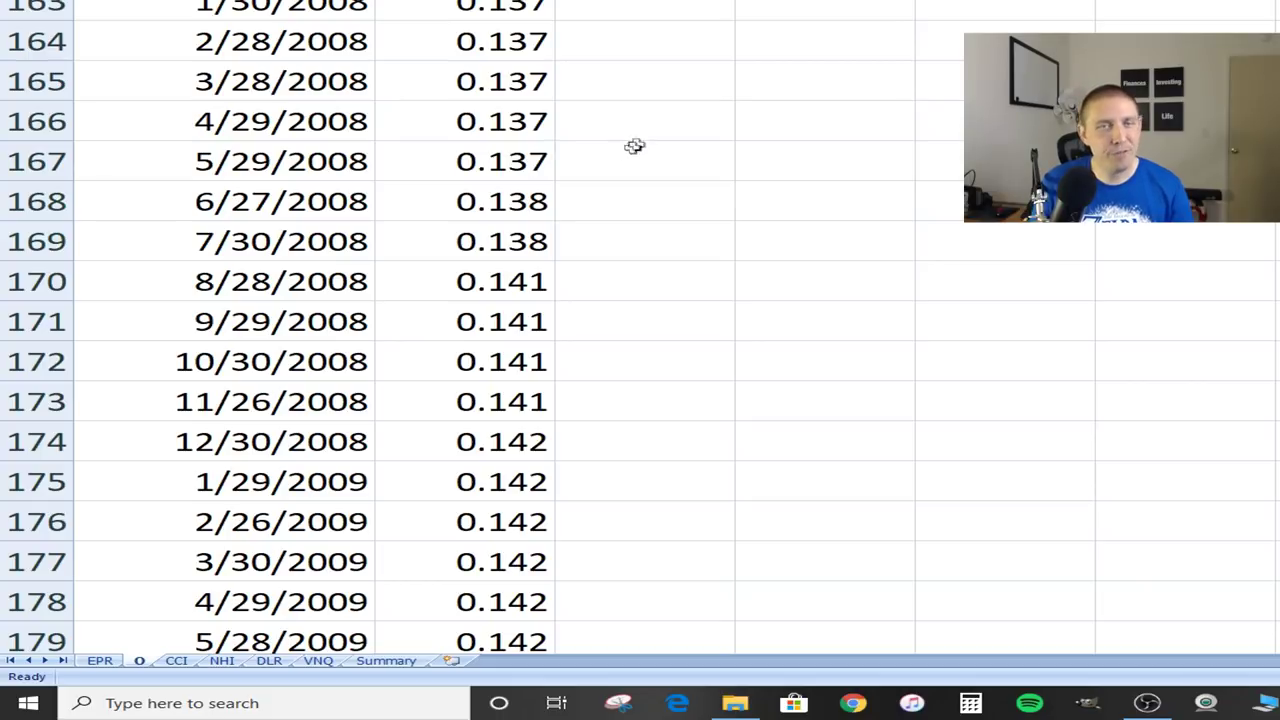
{"action": "scroll", "coordinate": [630, 148], "scroll_direction": "down", "scroll_amount": 2}
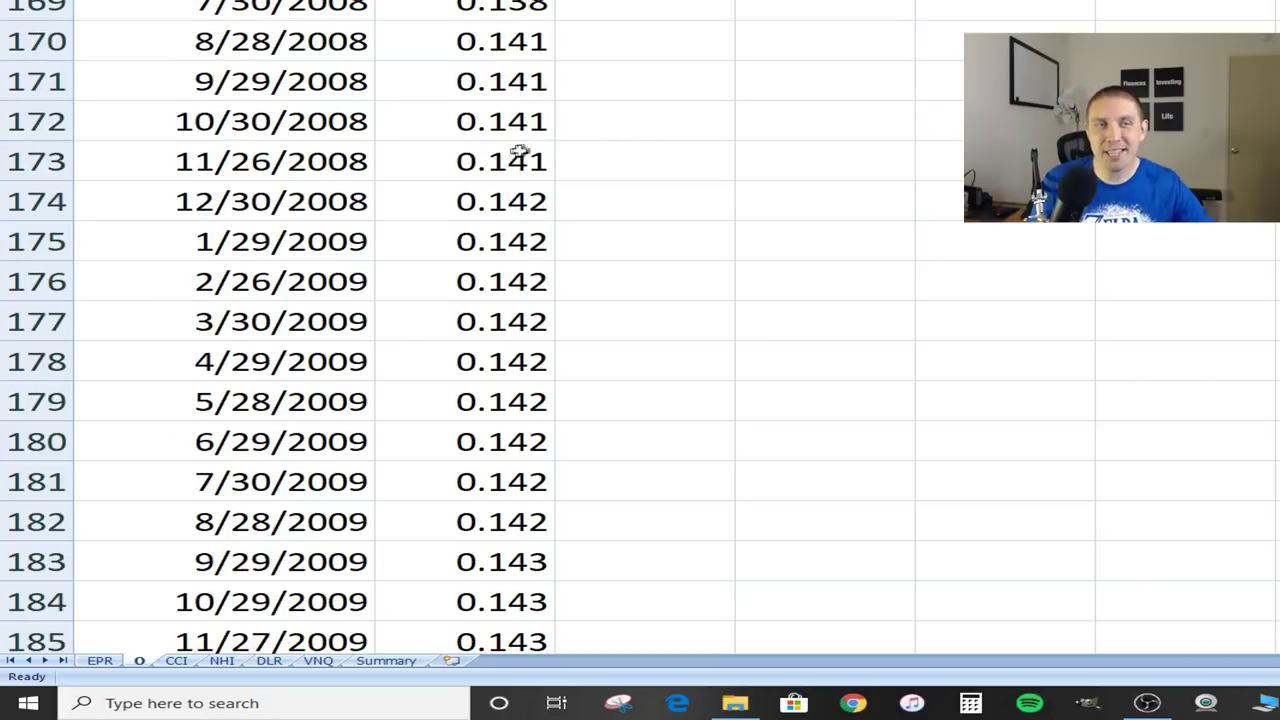
{"action": "scroll", "coordinate": [520, 150], "scroll_direction": "down", "scroll_amount": 2}
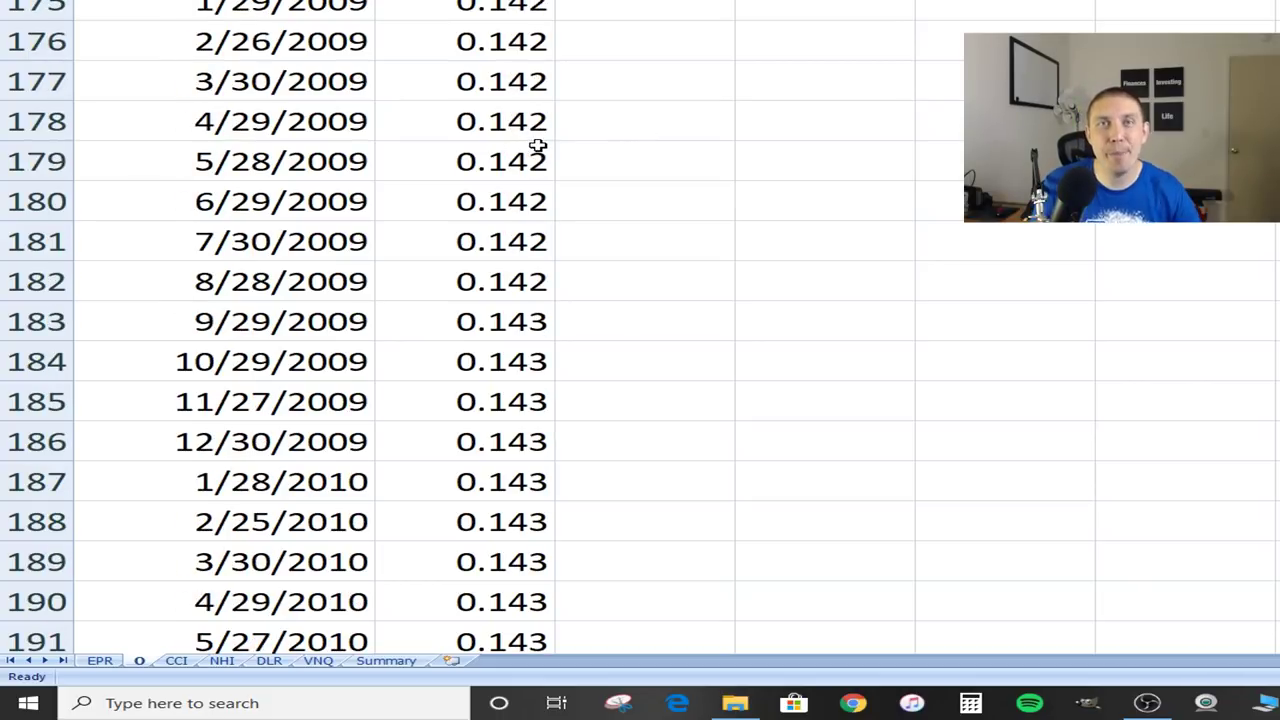
{"action": "scroll", "coordinate": [530, 150], "scroll_direction": "down", "scroll_amount": 10}
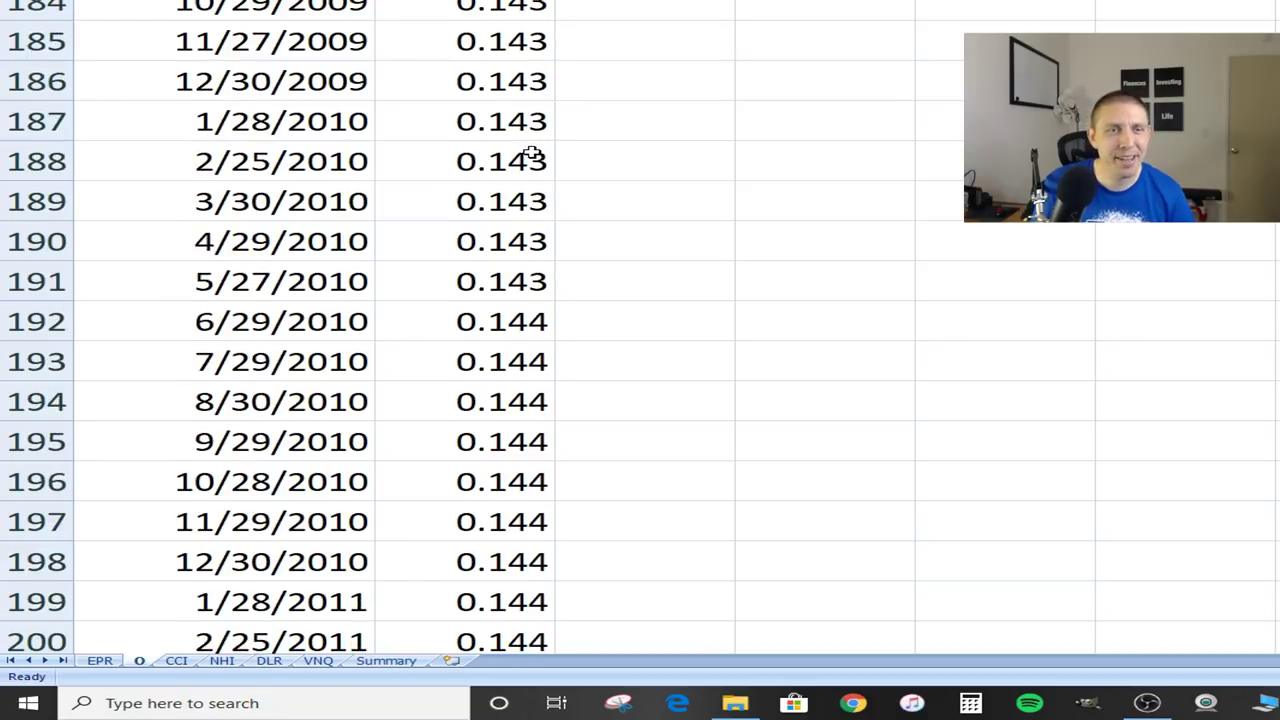
{"action": "scroll", "coordinate": [525, 163], "scroll_direction": "down", "scroll_amount": 8}
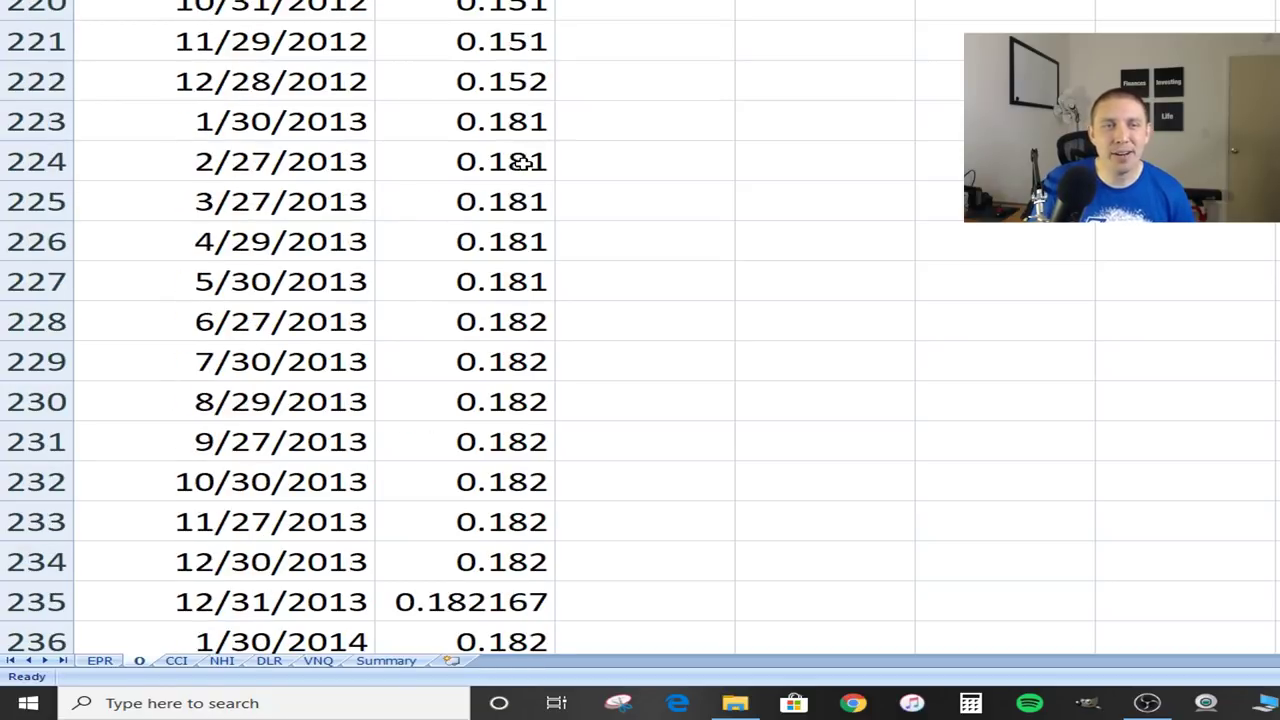
{"action": "scroll", "coordinate": [520, 170], "scroll_direction": "down", "scroll_amount": 14}
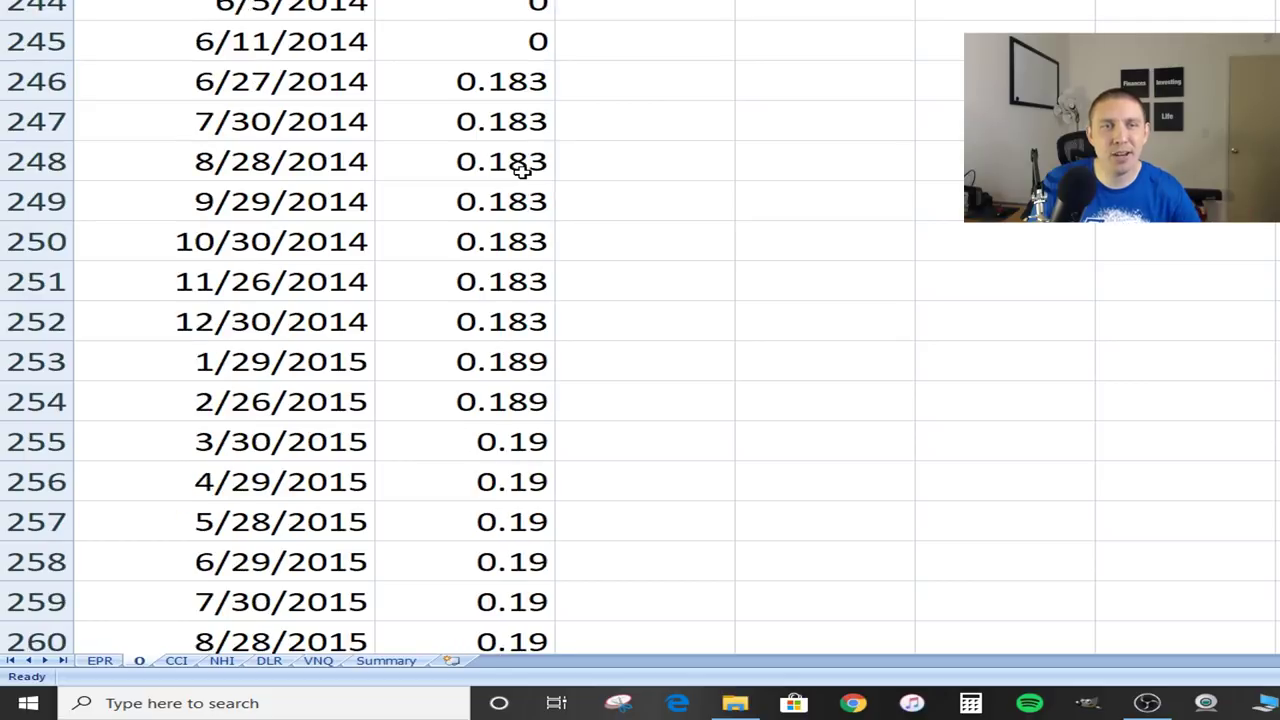
{"action": "scroll", "coordinate": [515, 175], "scroll_direction": "down", "scroll_amount": 10}
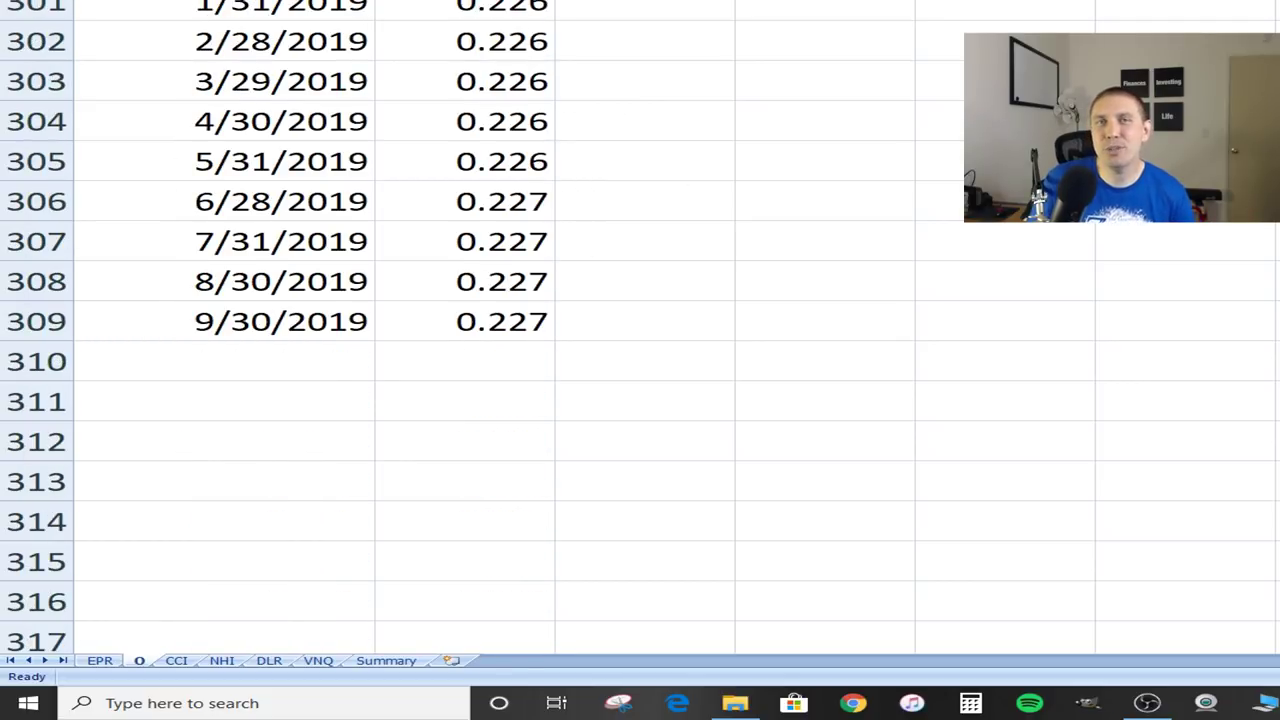
Examine the O price chart around the 2008 crash against the high, low and percentage change figures below it
{"action": "scroll", "coordinate": [300, 330], "scroll_direction": "up", "scroll_amount": 15}
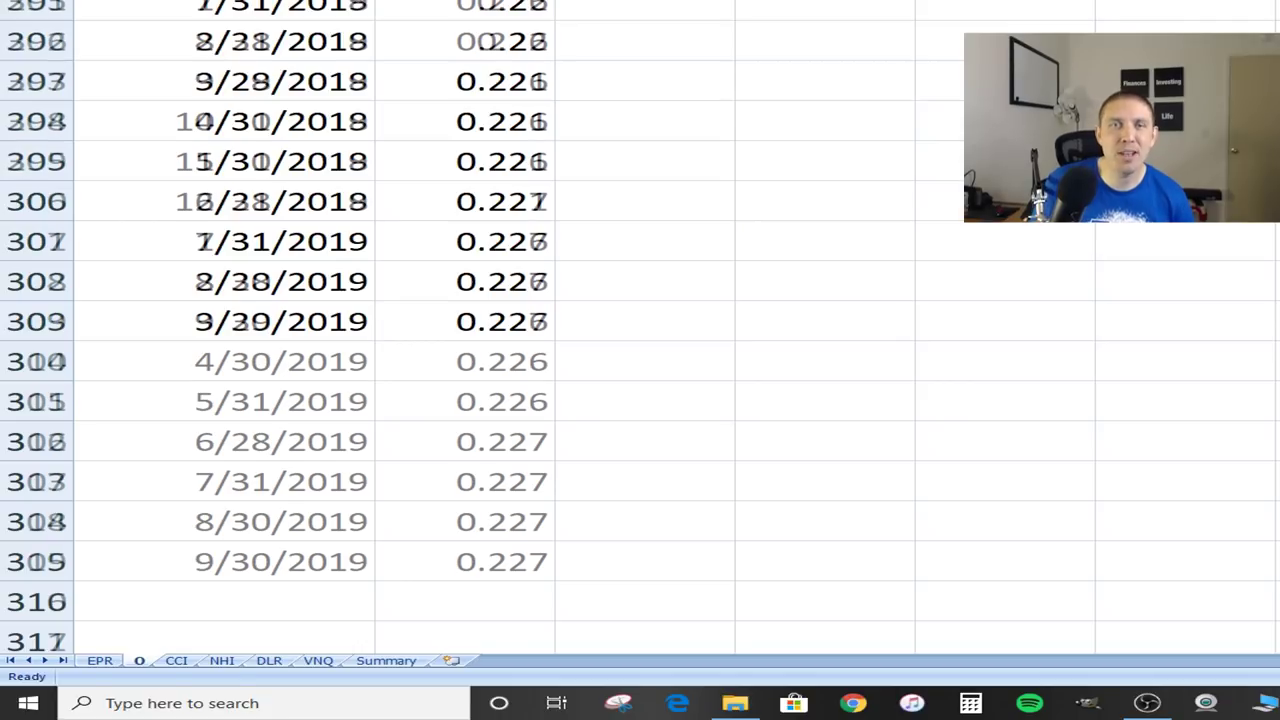
{"action": "scroll", "coordinate": [300, 330], "scroll_direction": "up", "scroll_amount": 11}
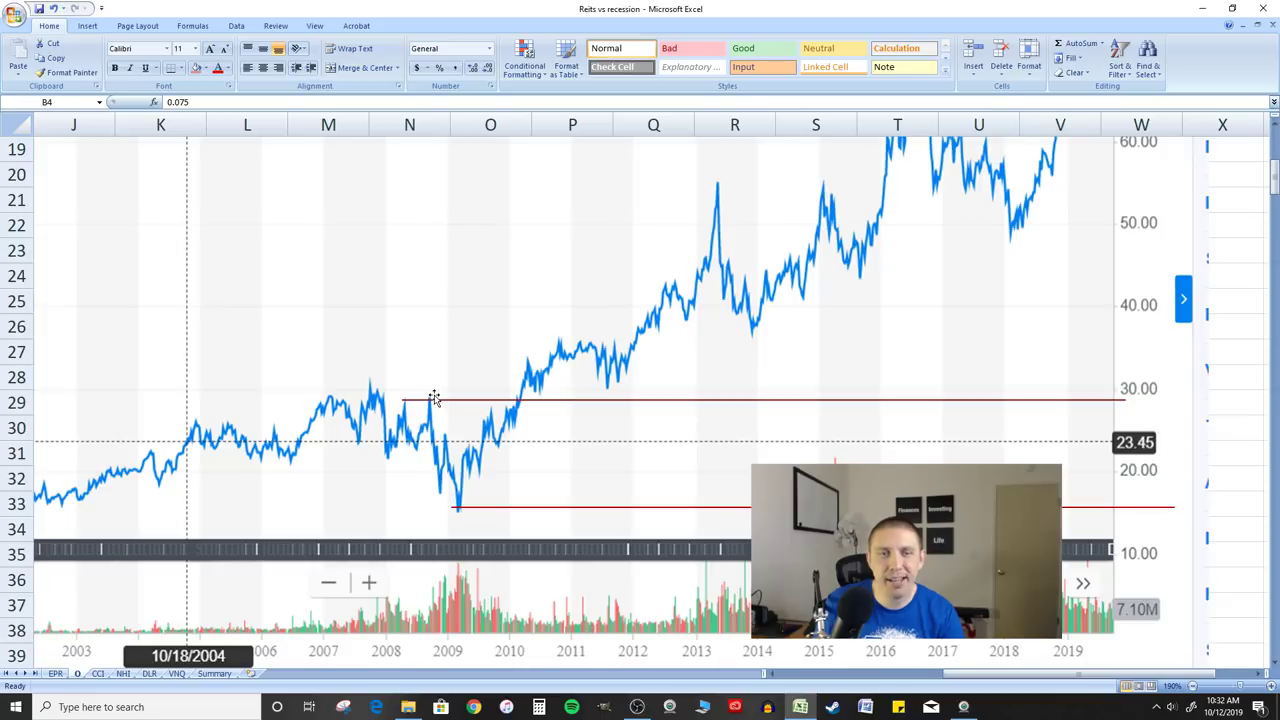
{"action": "scroll", "coordinate": [419, 410], "scroll_direction": "down", "scroll_amount": 4}
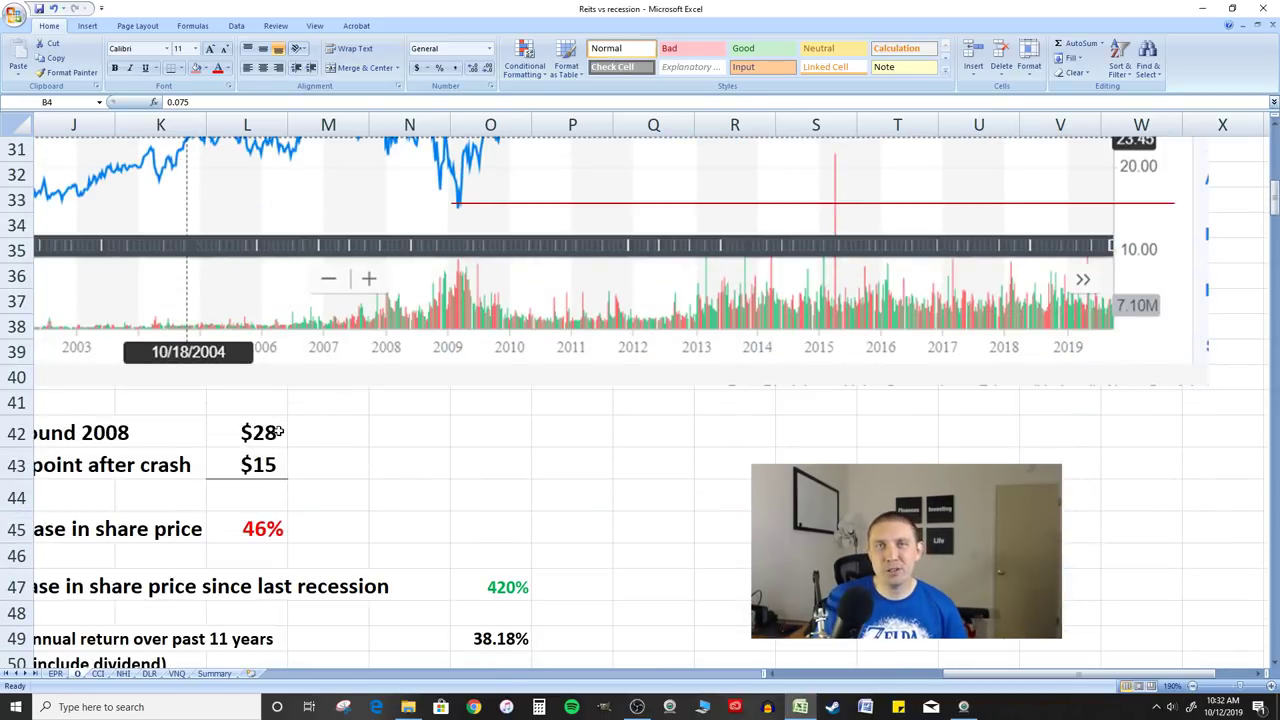
{"action": "scroll", "coordinate": [400, 385], "scroll_direction": "up", "scroll_amount": 1}
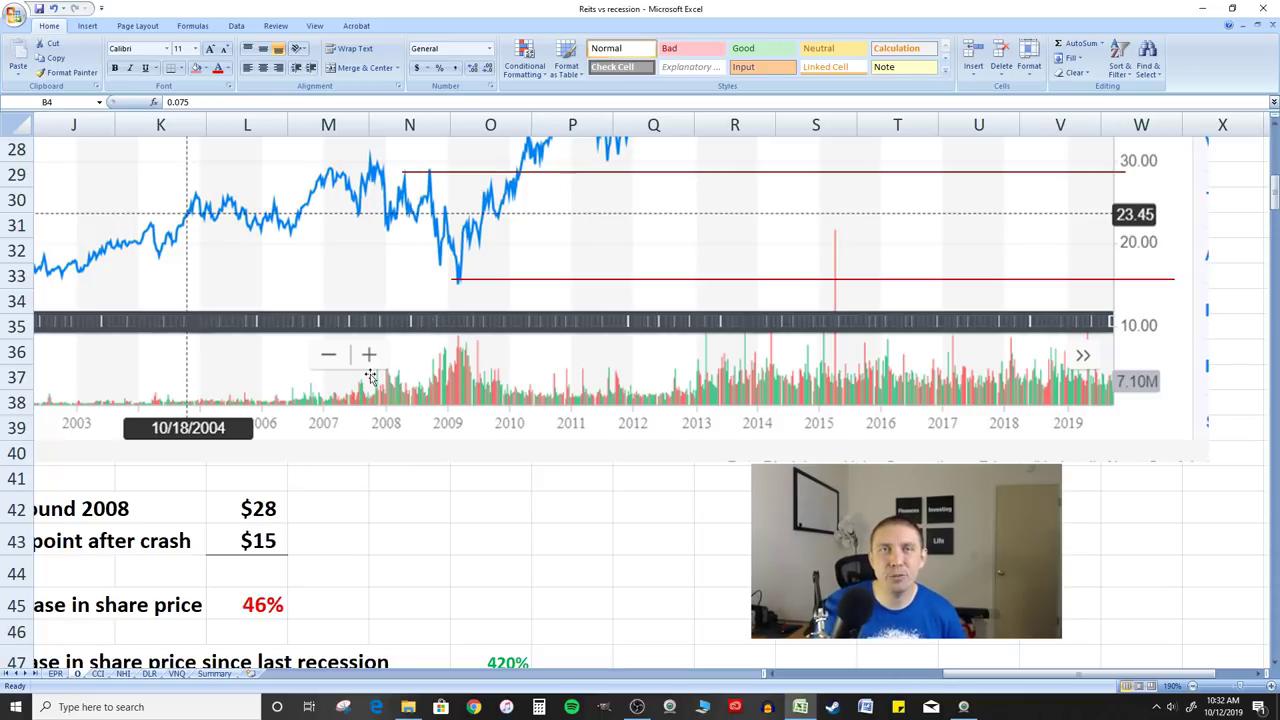
{"action": "scroll", "coordinate": [400, 343], "scroll_direction": "down", "scroll_amount": 3}
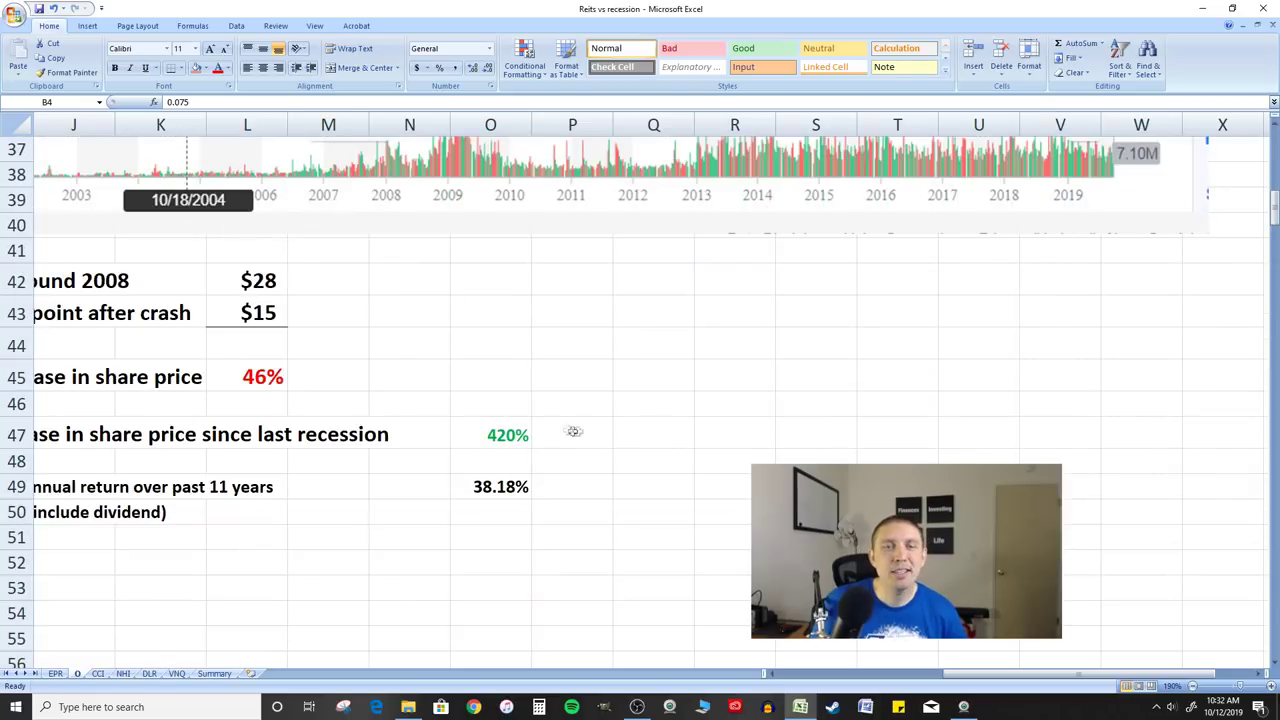
{"action": "scroll", "coordinate": [680, 441], "scroll_direction": "up", "scroll_amount": 4}
{"action": "scroll", "coordinate": [680, 441], "scroll_direction": "up", "scroll_amount": 2}
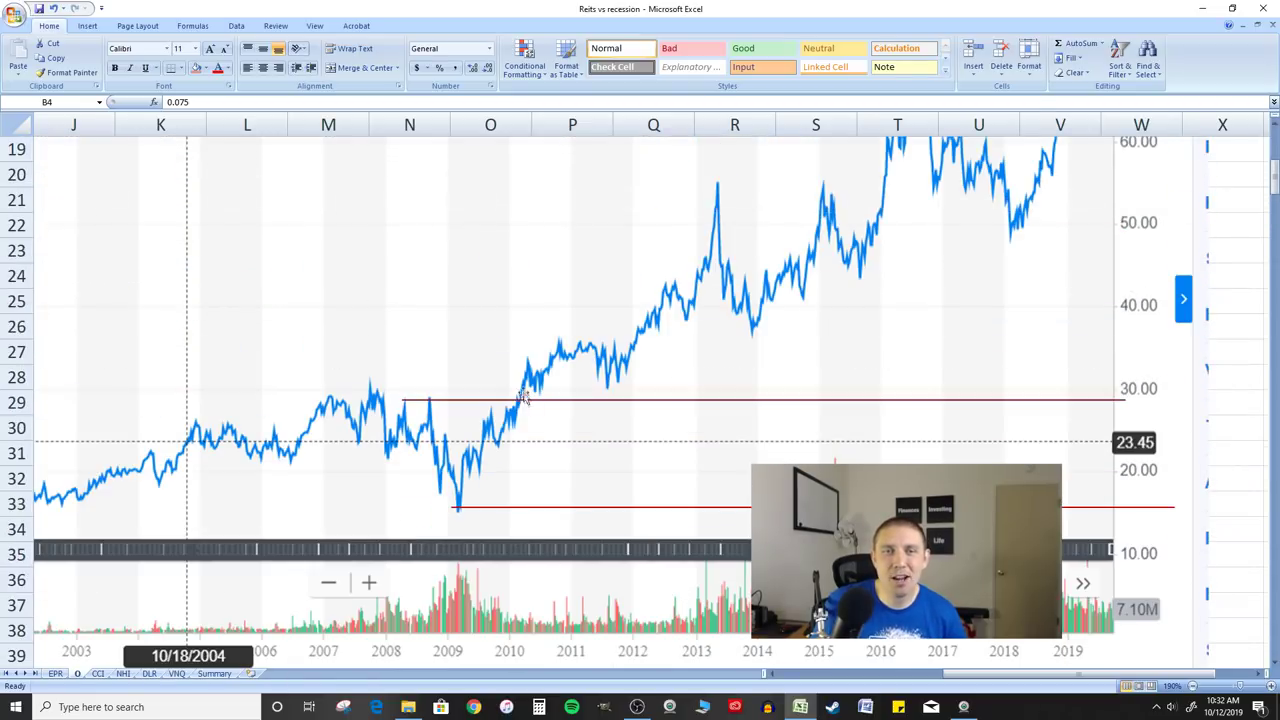
{"action": "scroll", "coordinate": [512, 493], "scroll_direction": "up", "scroll_amount": 5}
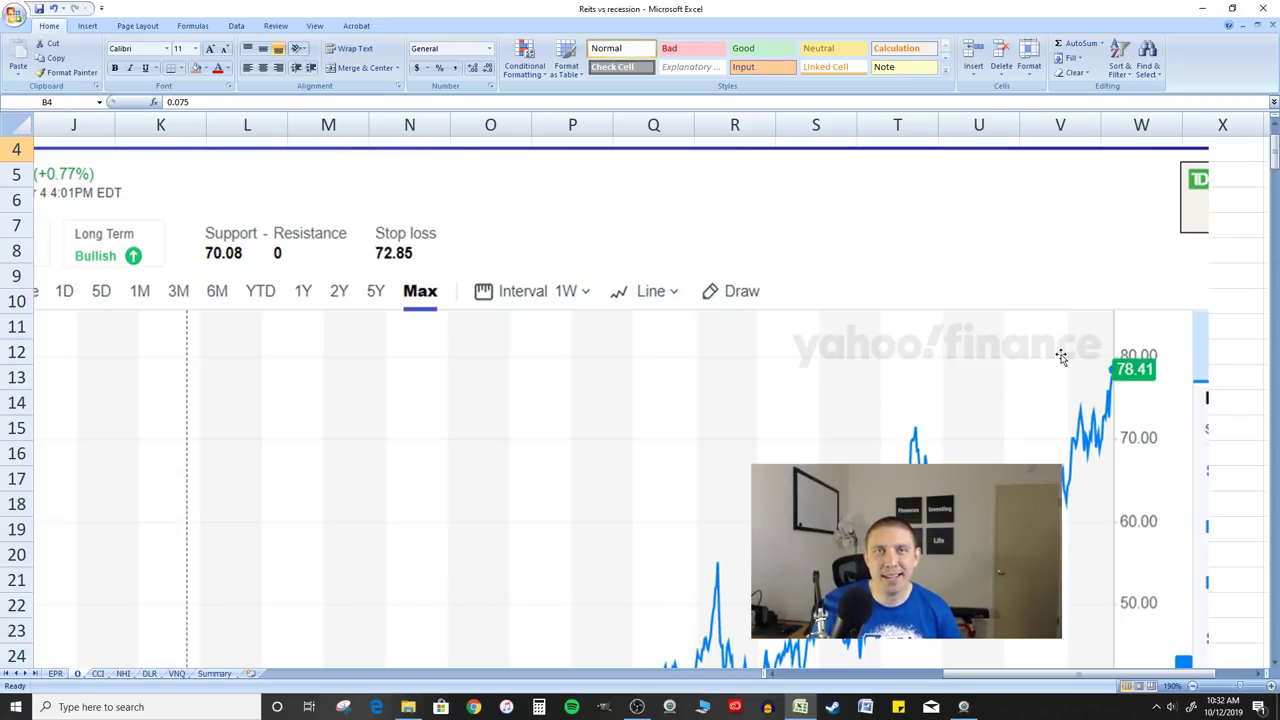
{"action": "scroll", "coordinate": [760, 365], "scroll_direction": "down", "scroll_amount": 12}
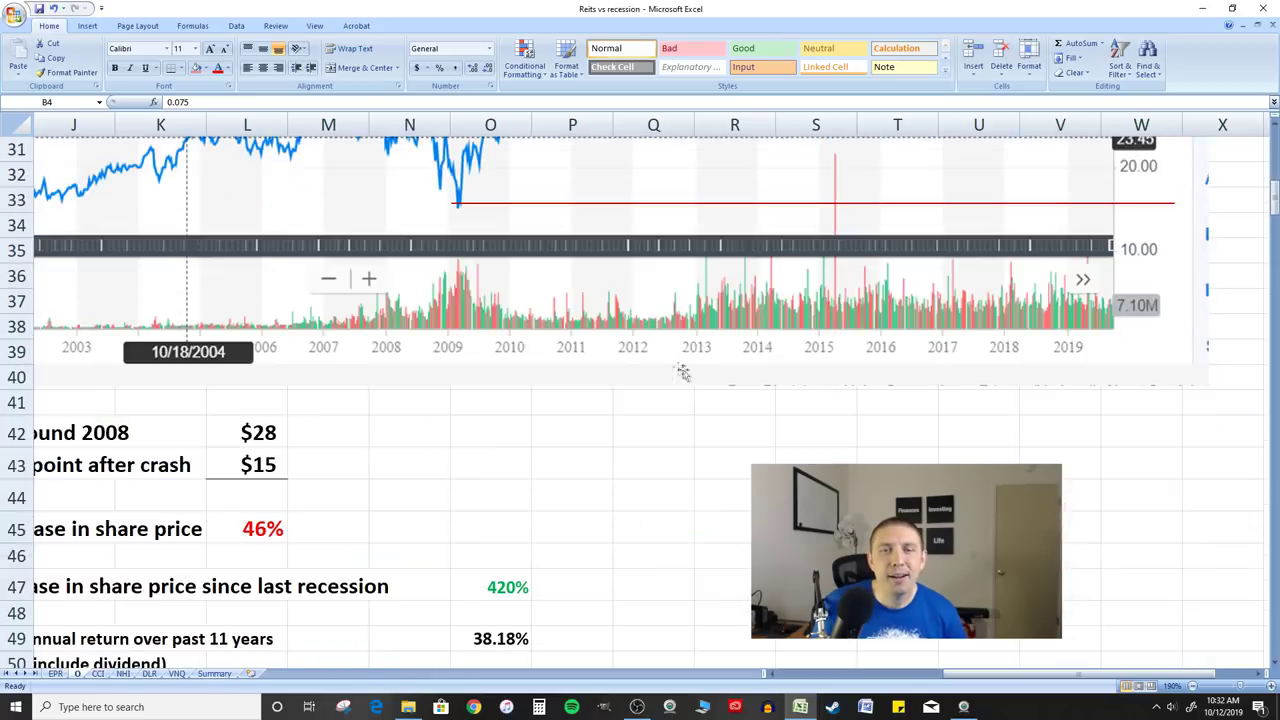
Inspect the O sheet's cells for share price increase since the last recession and average annual return over 11 years
{"action": "left_click", "coordinate": [506, 360]}
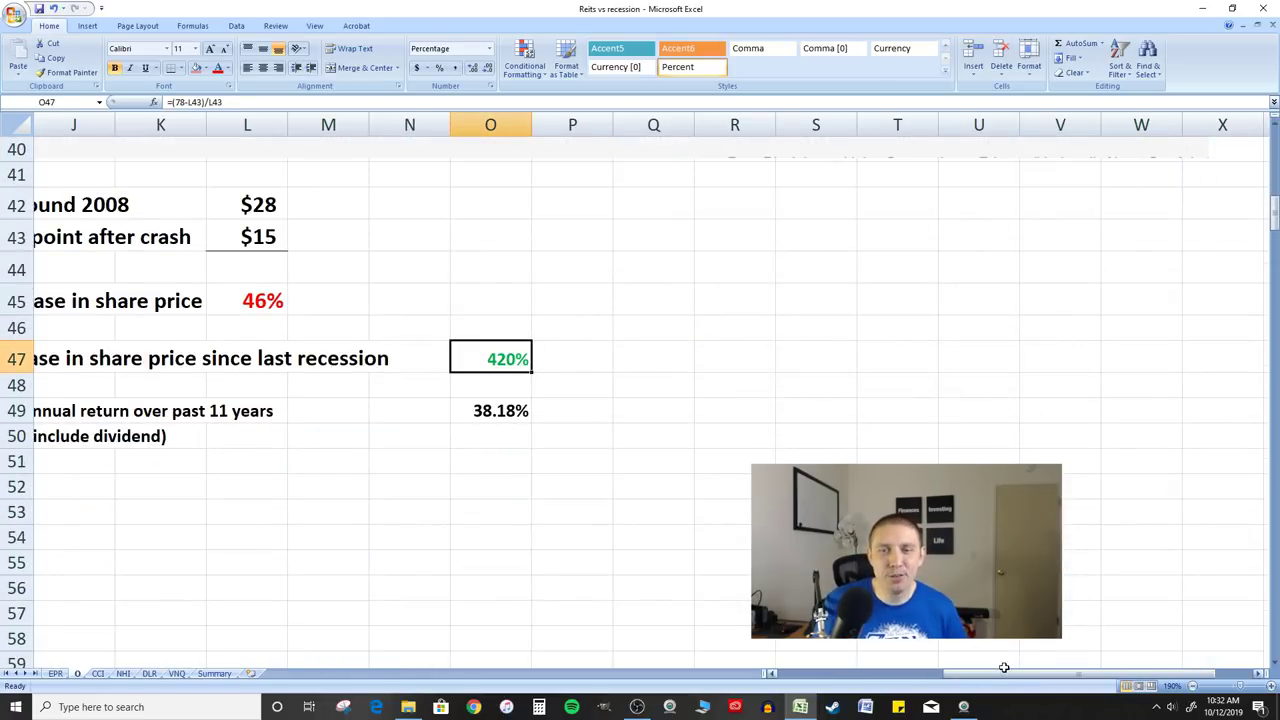
{"action": "left_click_drag", "start_coordinate": [1001, 676], "coordinate": [925, 678]}
{"action": "left_click", "coordinate": [815, 386]}
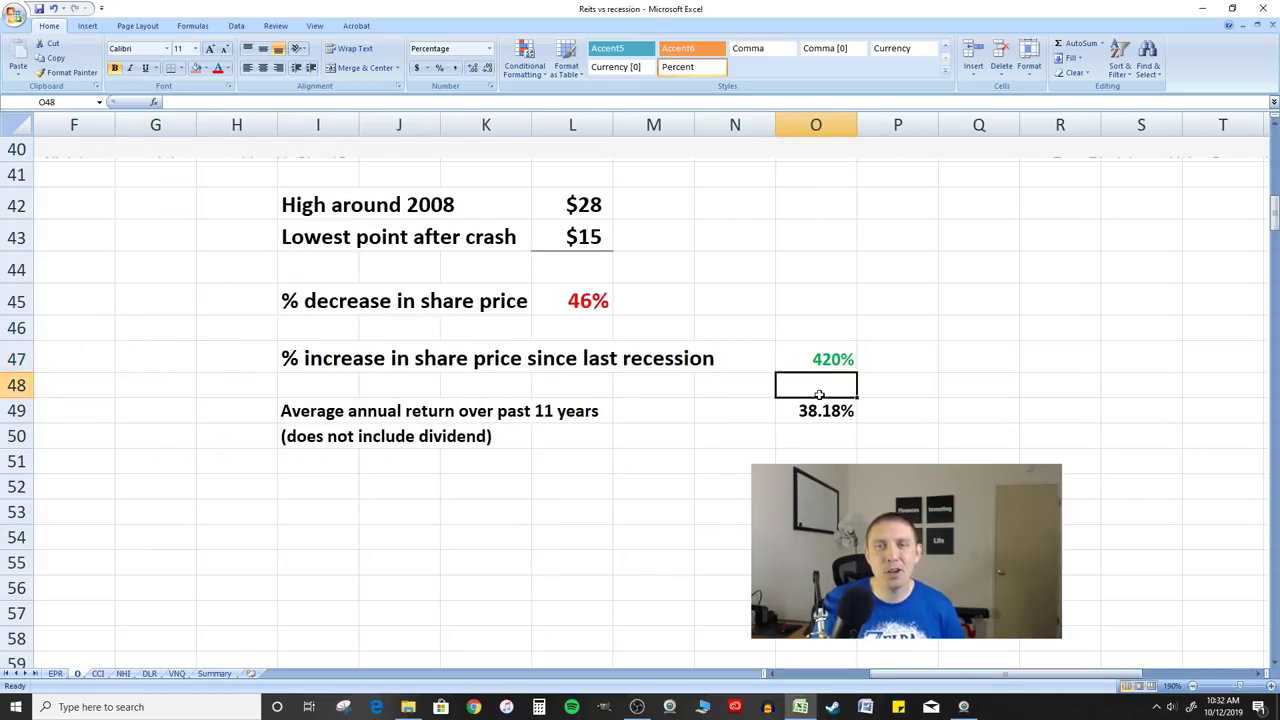
{"action": "left_click", "coordinate": [827, 418]}
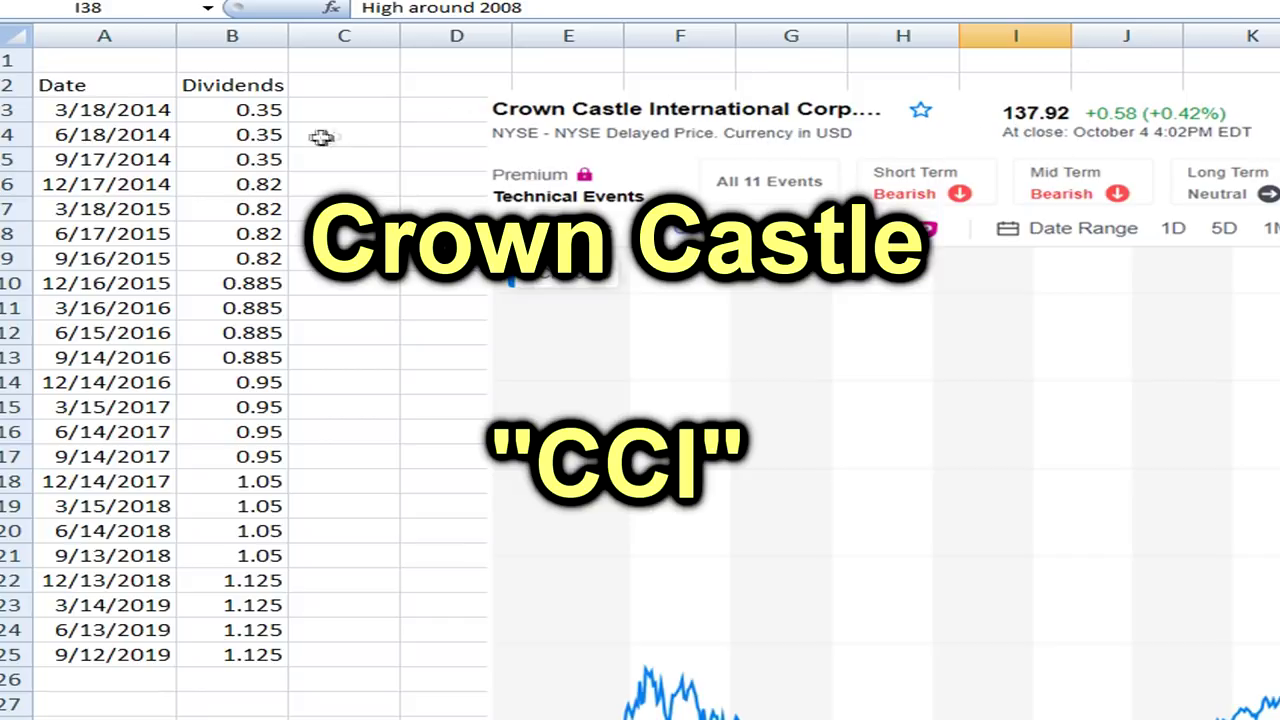
Check the first dividend entry on the CCI sheet and examine Crown Castle's price chart before and after the 2008 crash
{"action": "left_click", "coordinate": [122, 112]}
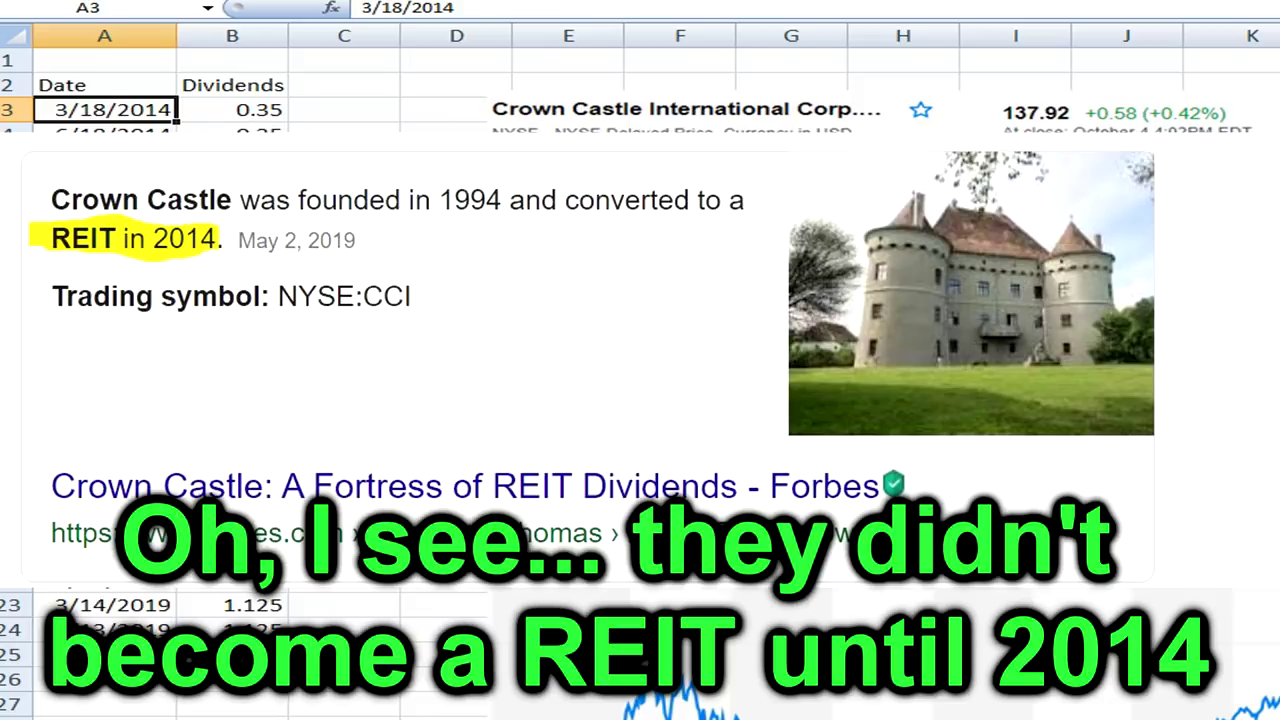
{"action": "left_click", "coordinate": [275, 113]}
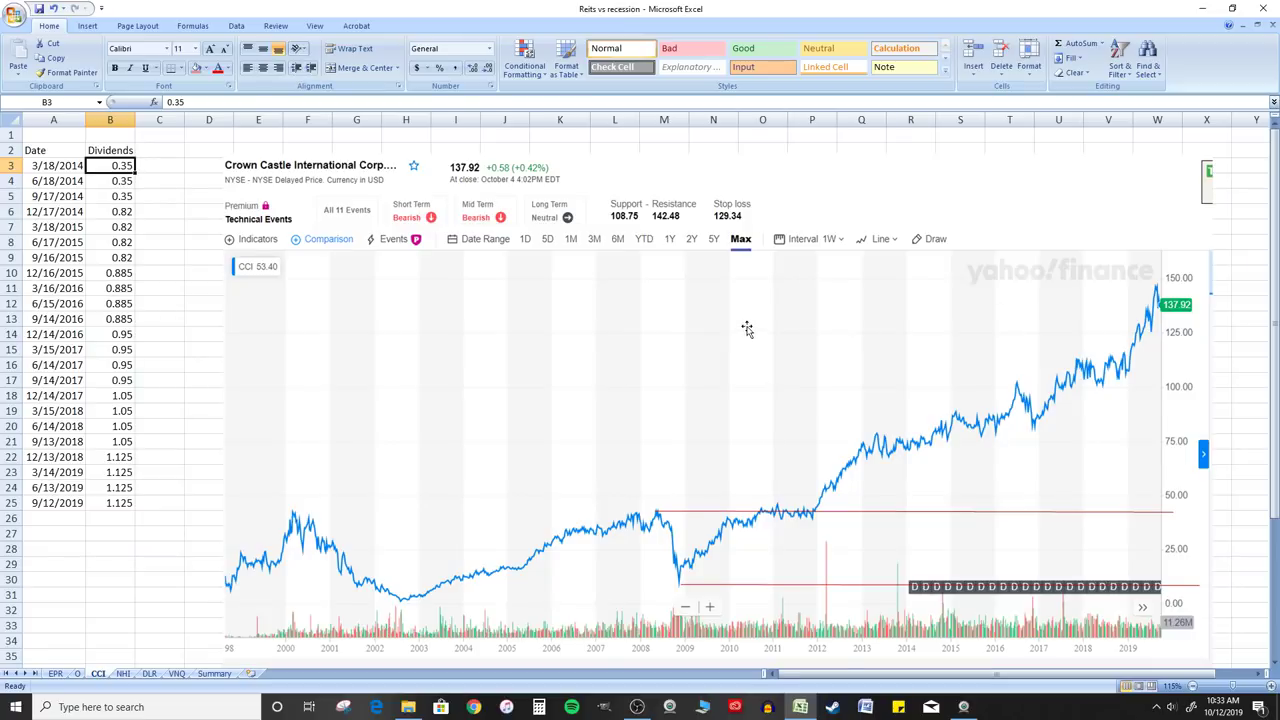
{"action": "scroll", "coordinate": [748, 331], "scroll_direction": "down", "scroll_amount": 3}
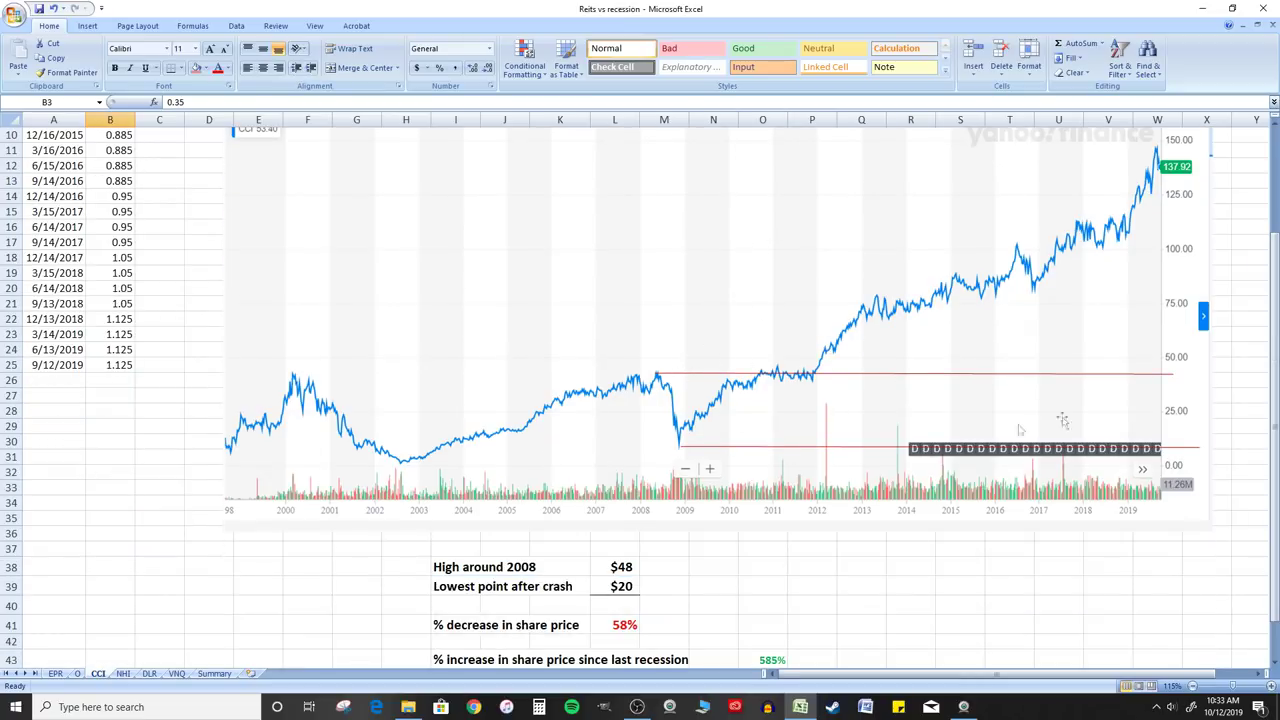
{"action": "scroll", "coordinate": [1140, 390], "scroll_direction": "up", "scroll_amount": 6}
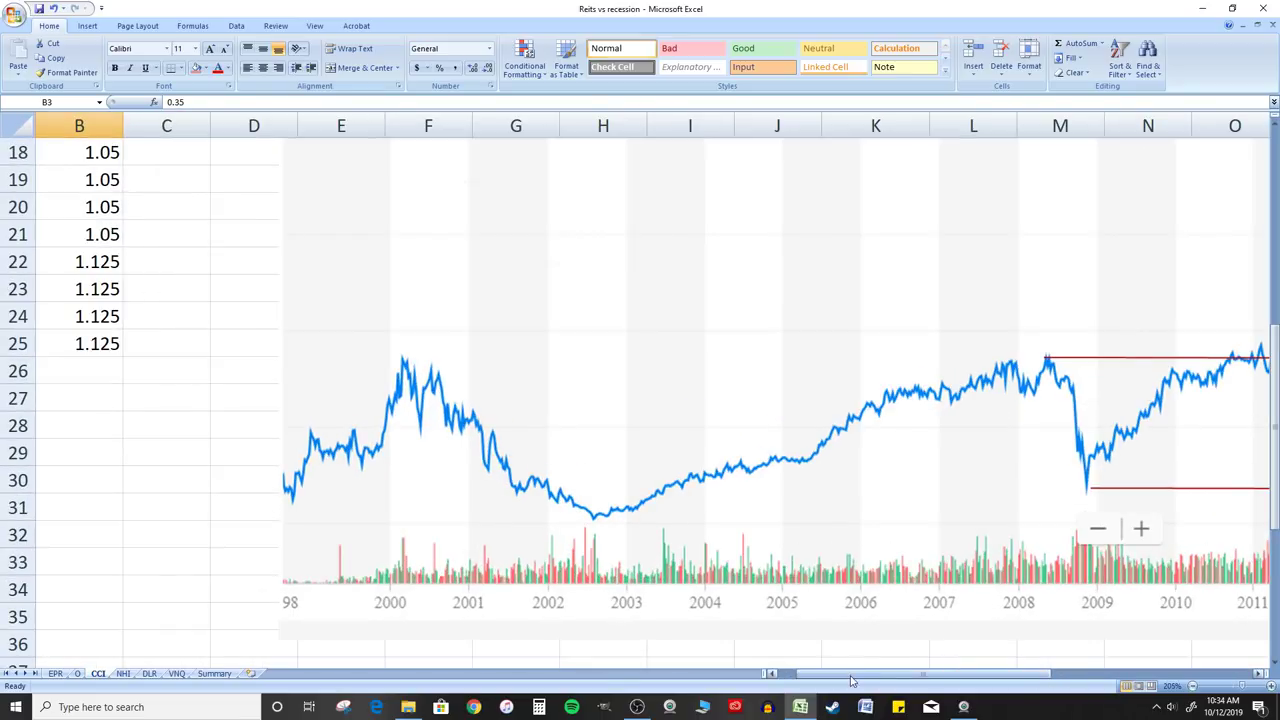
{"action": "left_click_drag", "start_coordinate": [850, 673], "coordinate": [1063, 670]}
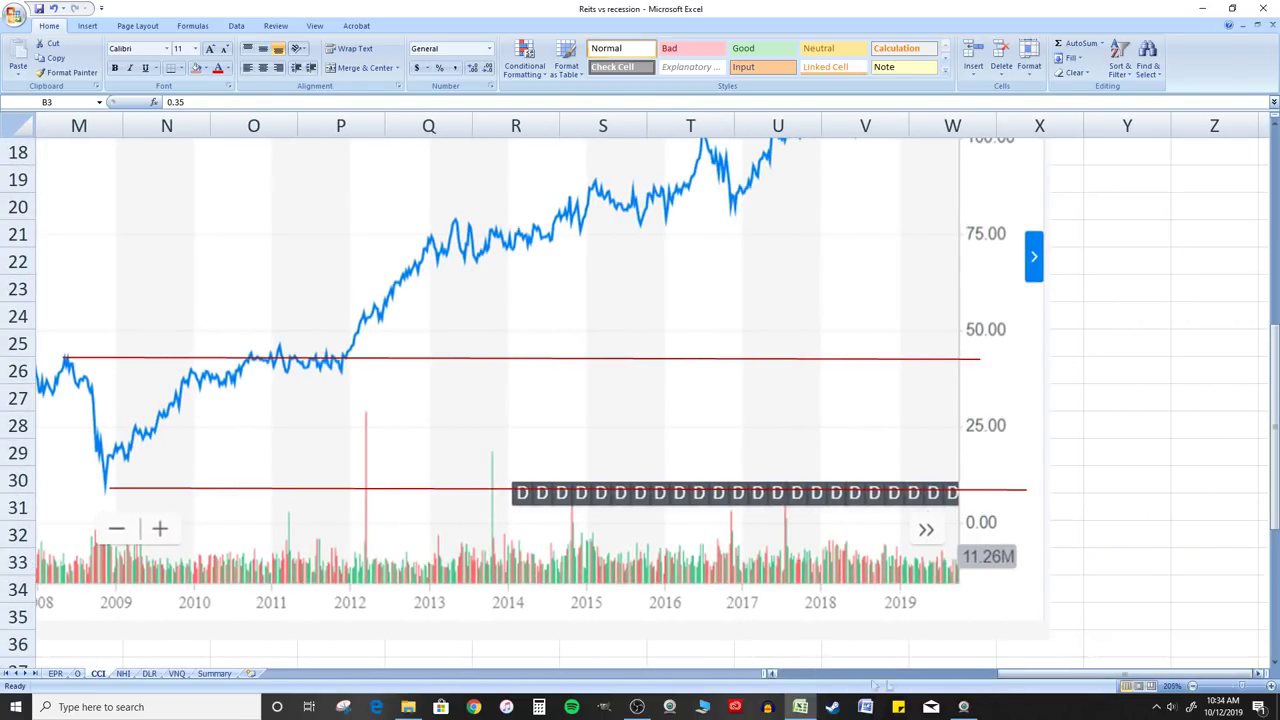
{"action": "scroll", "coordinate": [803, 483], "scroll_direction": "left", "scroll_amount": 4}
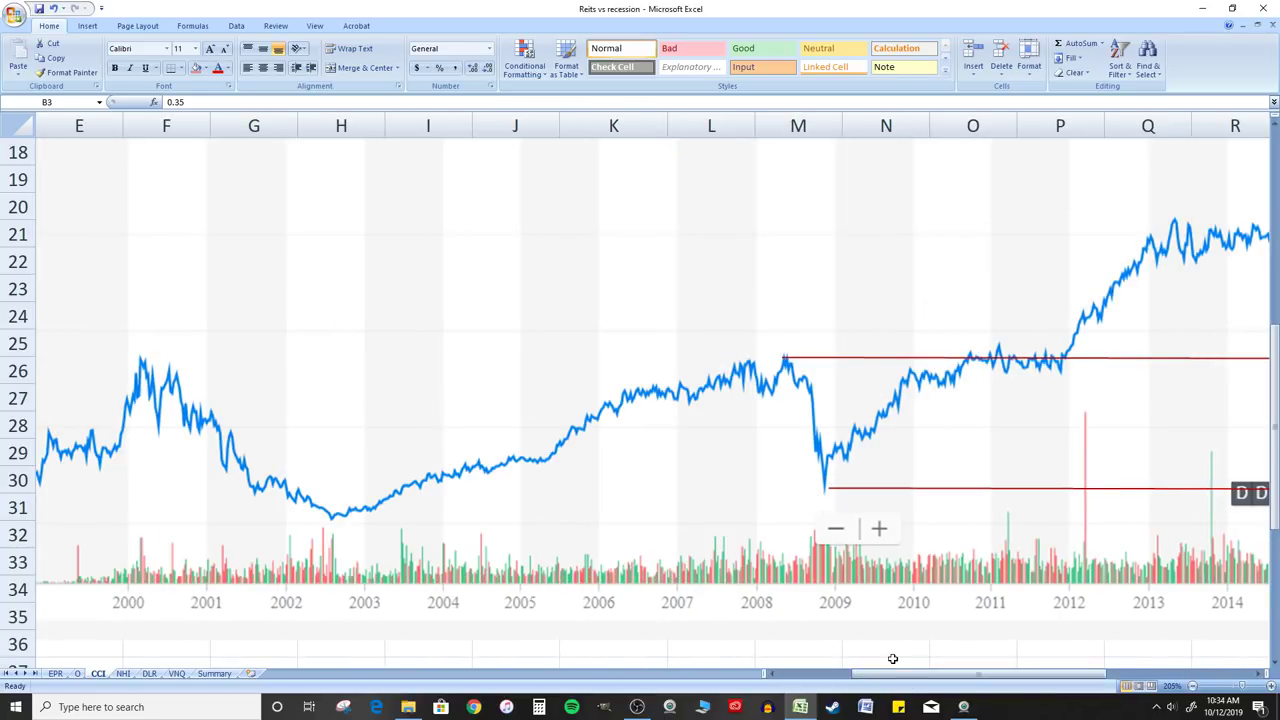
{"action": "left_click_drag", "start_coordinate": [895, 673], "coordinate": [1045, 670]}
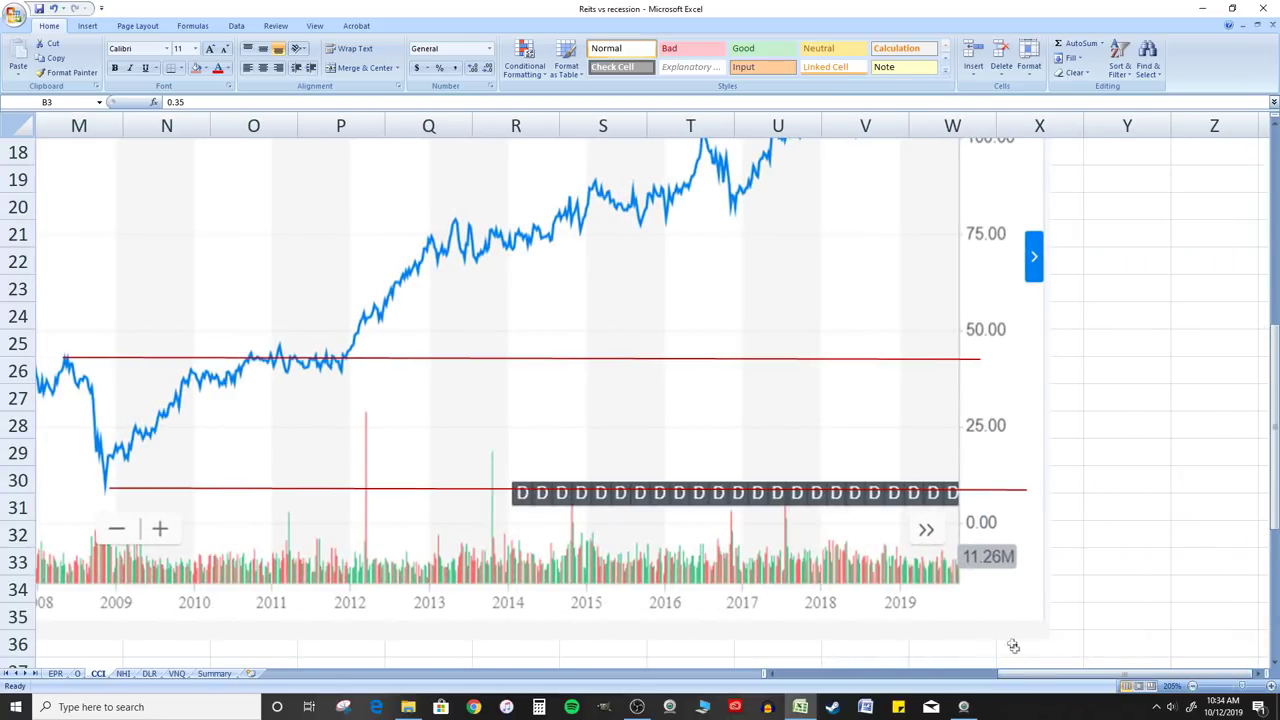
{"action": "left_click_drag", "start_coordinate": [1015, 672], "coordinate": [897, 665]}
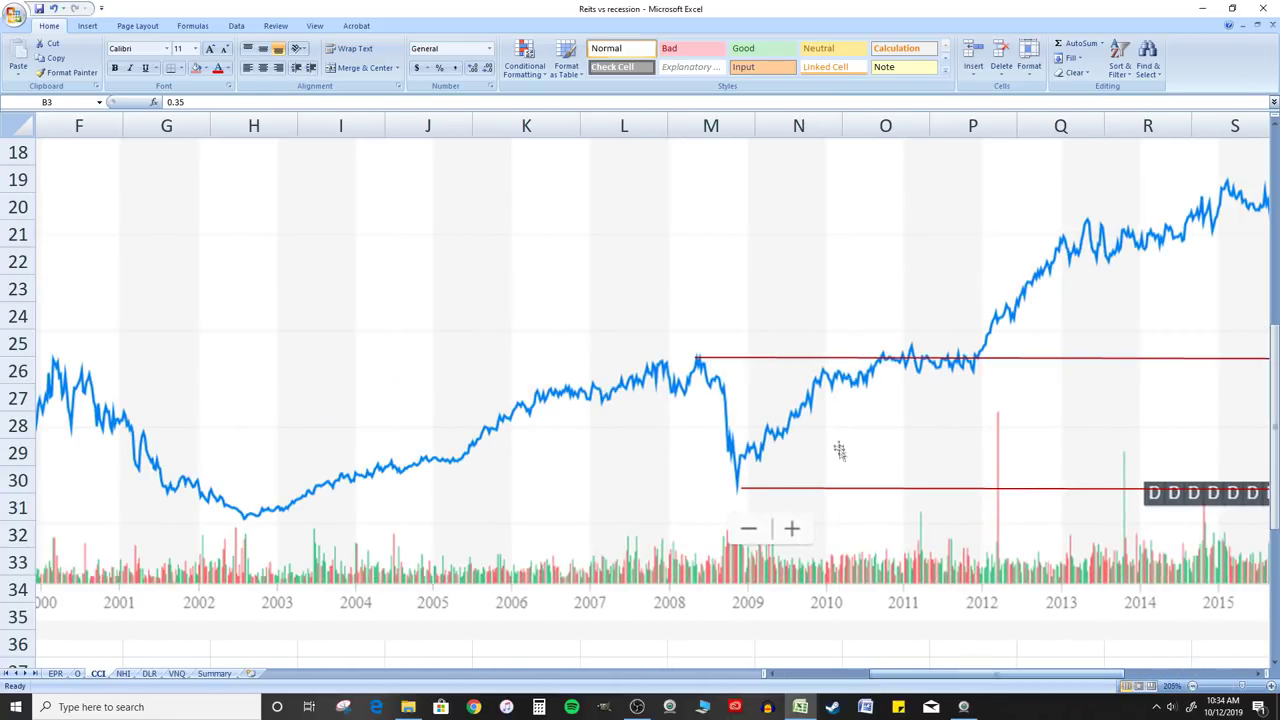
Check CCI's lowest point after the crash and its average annual return, comparing the figures with the chart's 2008 drop
{"action": "scroll", "coordinate": [837, 449], "scroll_direction": "down", "scroll_amount": 3}
{"action": "left_click", "coordinate": [652, 490]}
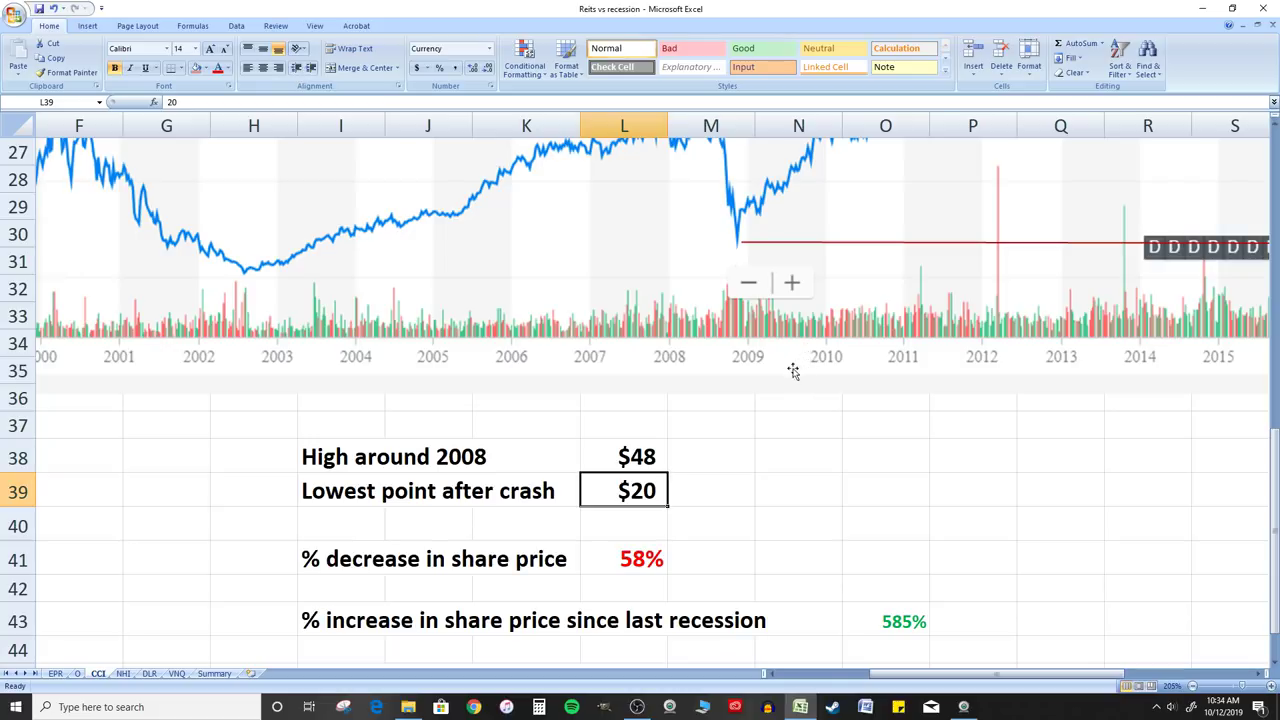
{"action": "scroll", "coordinate": [812, 283], "scroll_direction": "down", "scroll_amount": 2}
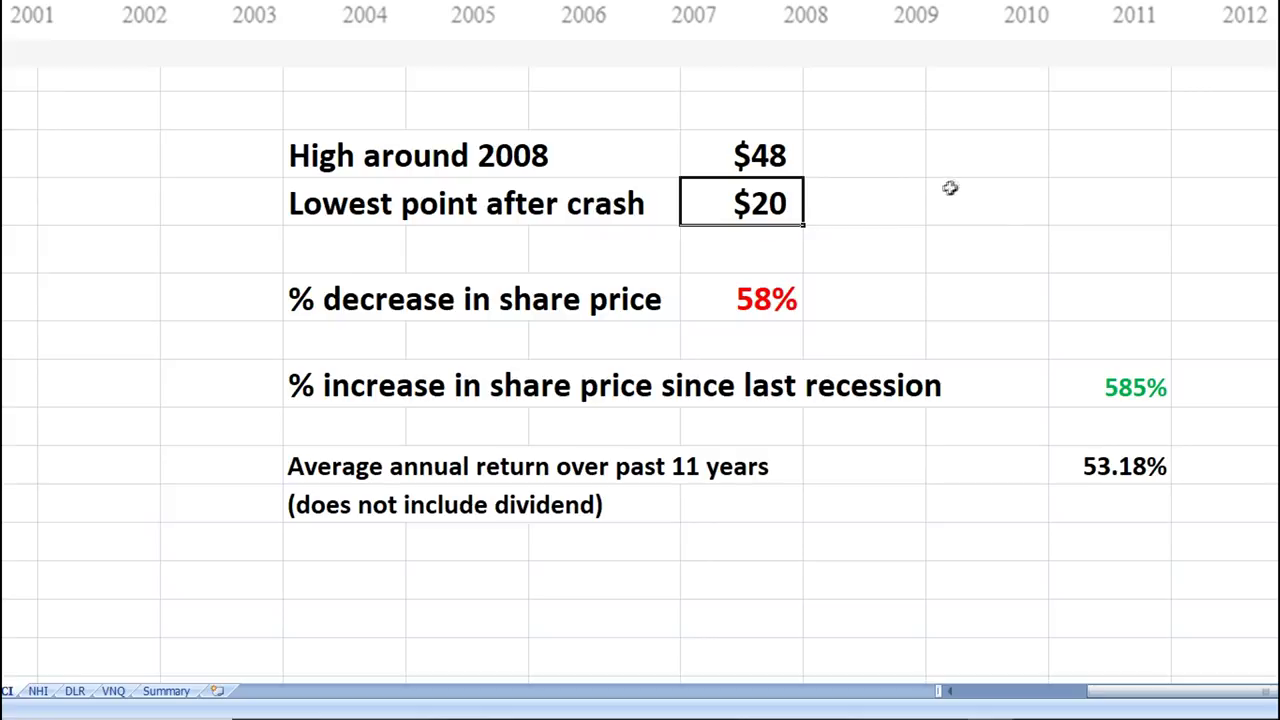
{"action": "left_click", "coordinate": [668, 370]}
{"action": "scroll", "coordinate": [880, 255], "scroll_direction": "up", "scroll_amount": 2}
{"action": "scroll", "coordinate": [880, 255], "scroll_direction": "down", "scroll_amount": 1}
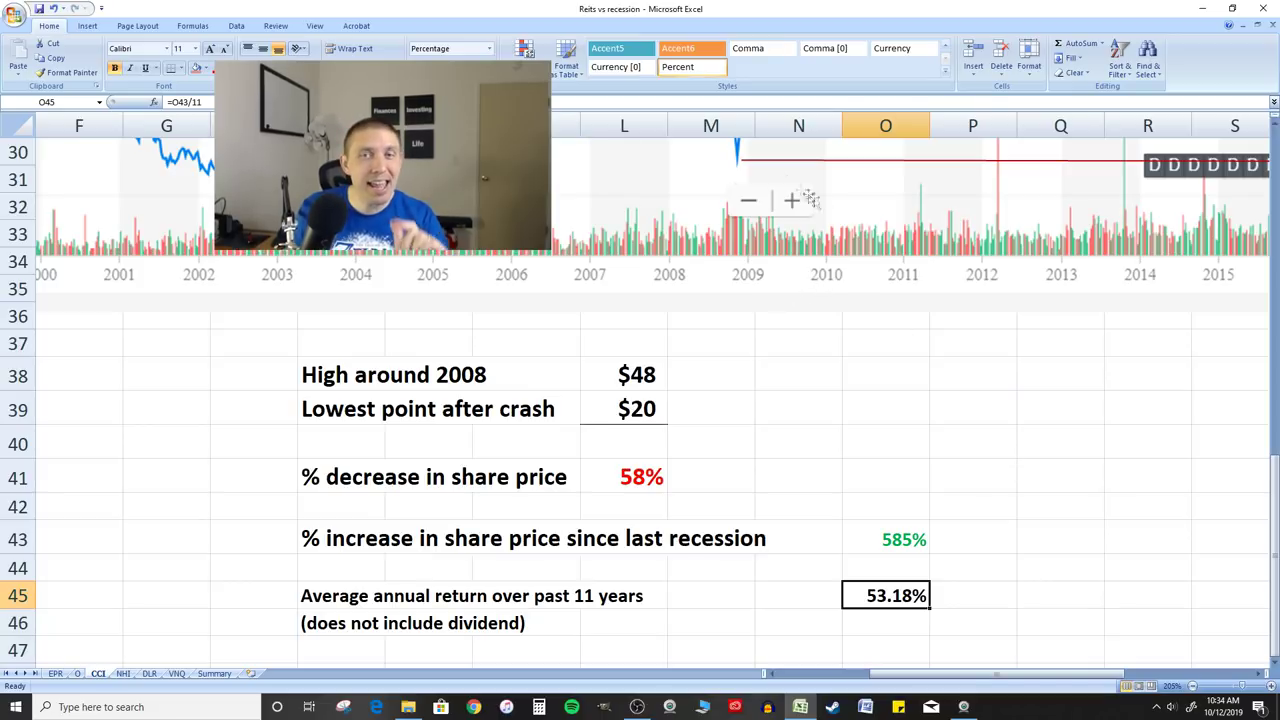
{"action": "scroll", "coordinate": [789, 196], "scroll_direction": "up", "scroll_amount": 2}
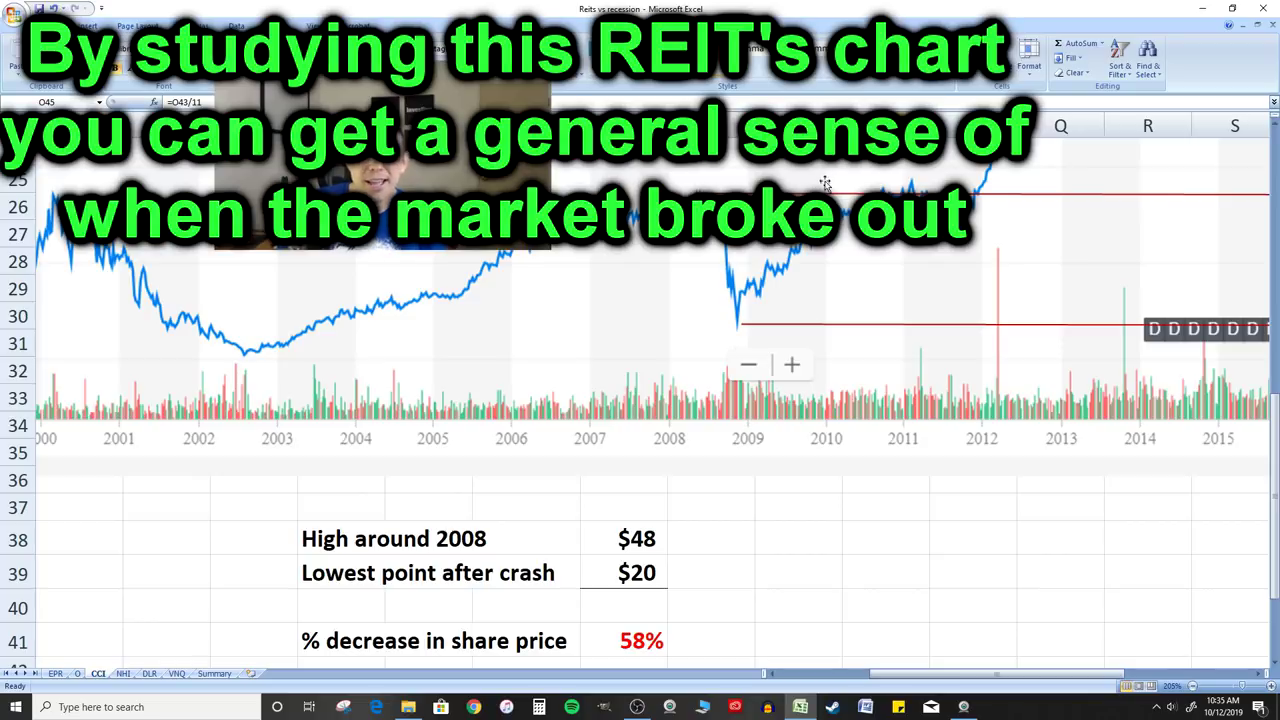
{"action": "scroll", "coordinate": [846, 191], "scroll_direction": "up", "scroll_amount": 1}
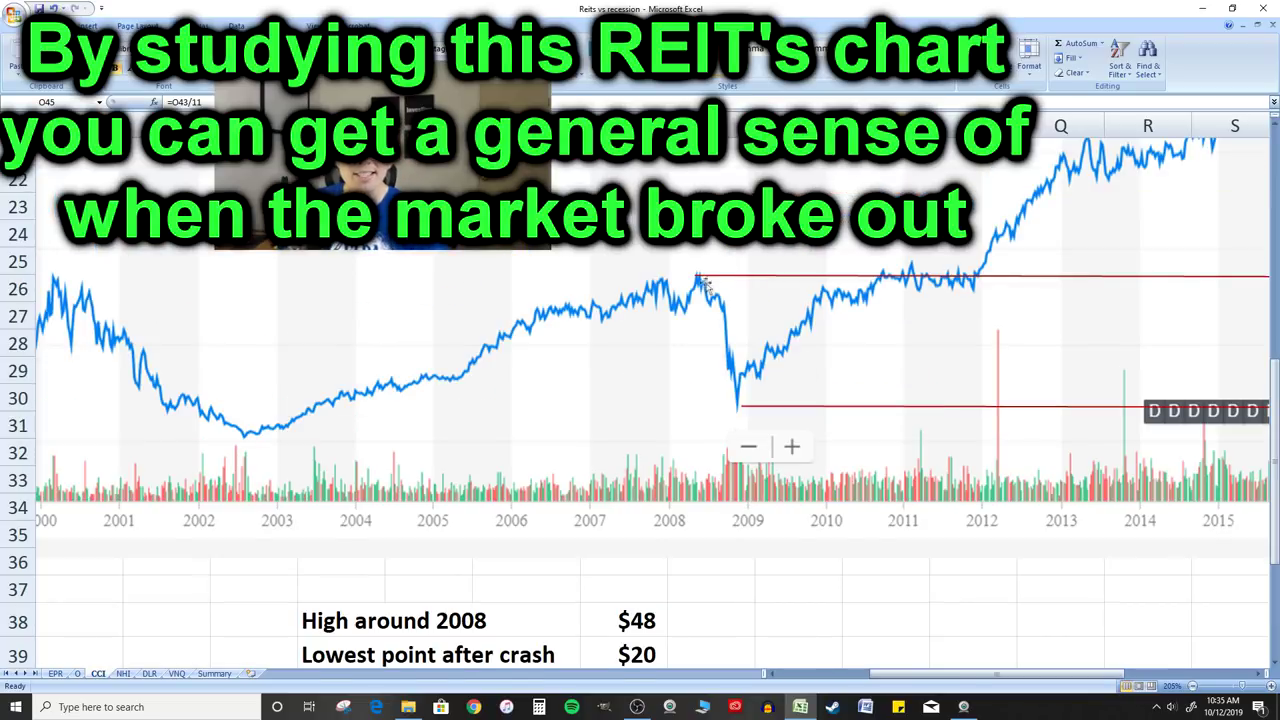